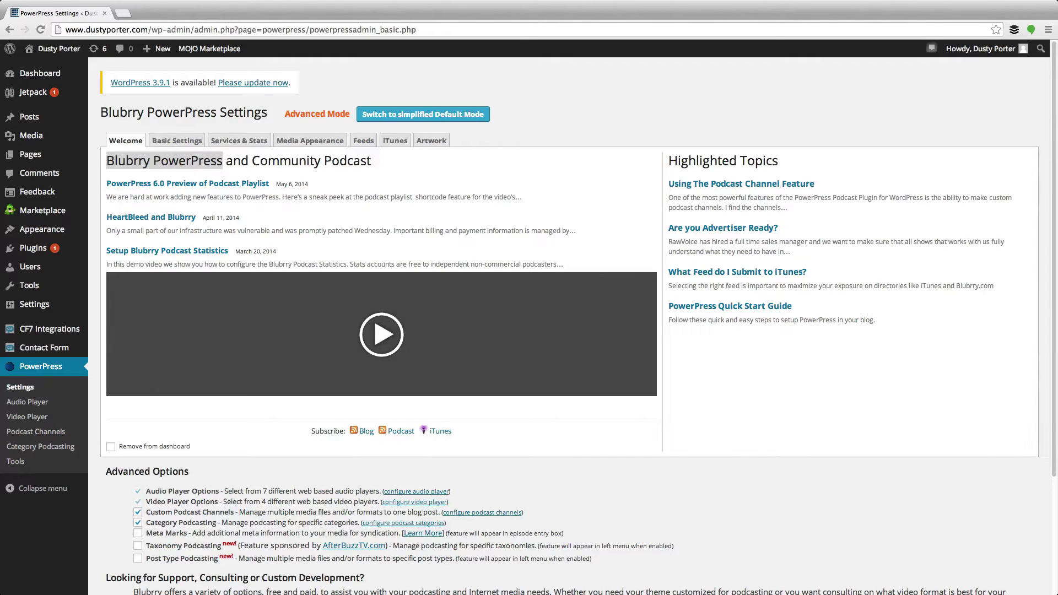
Search the WordPress plugin directory for 'powerpress'.
scroll(202, 223, down, 2)
scroll(202, 222, up, 2)
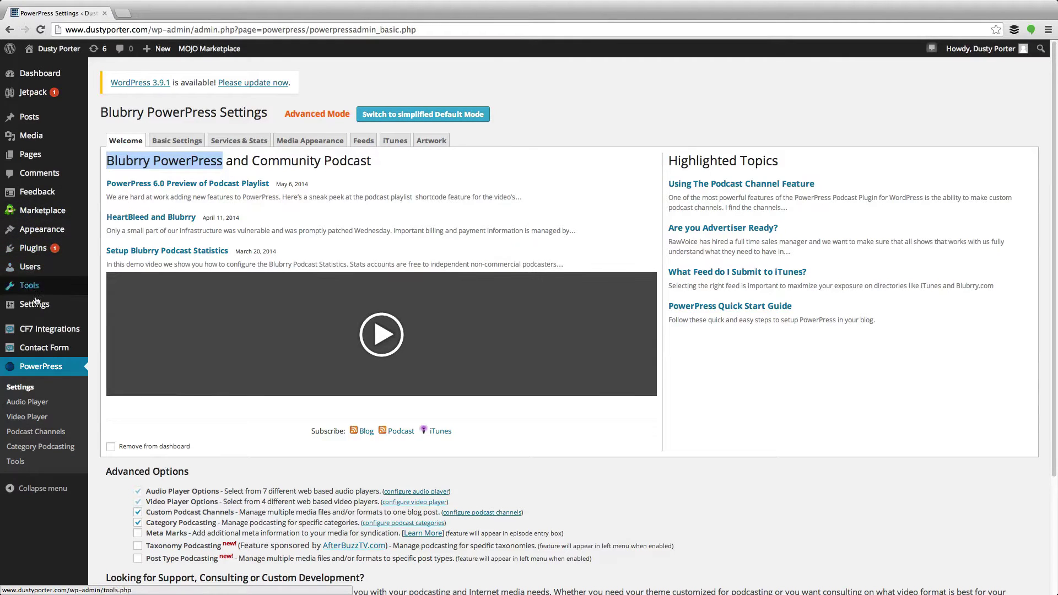
click(34, 249)
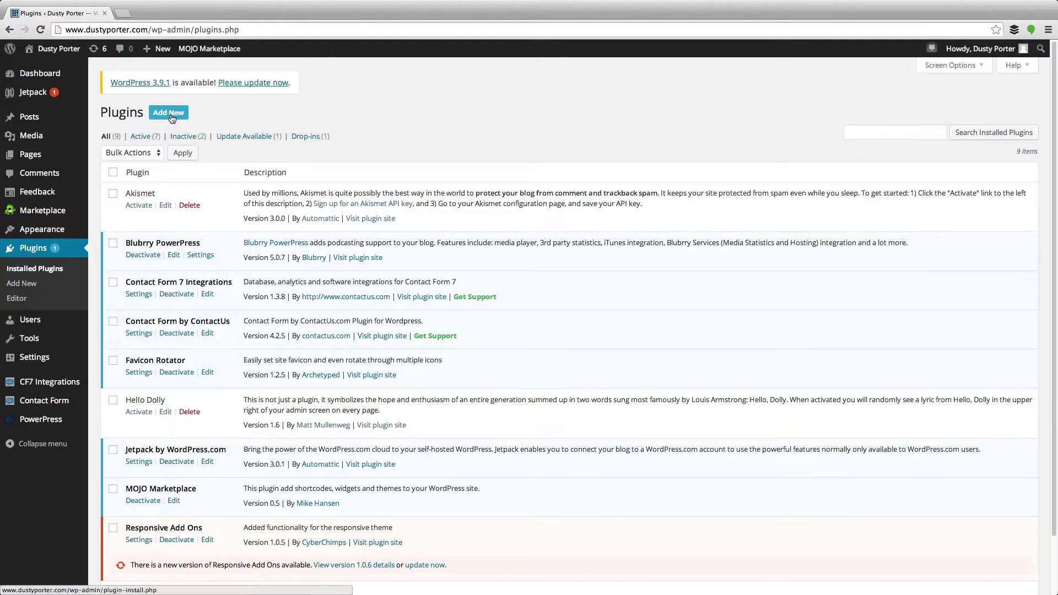
click(172, 113)
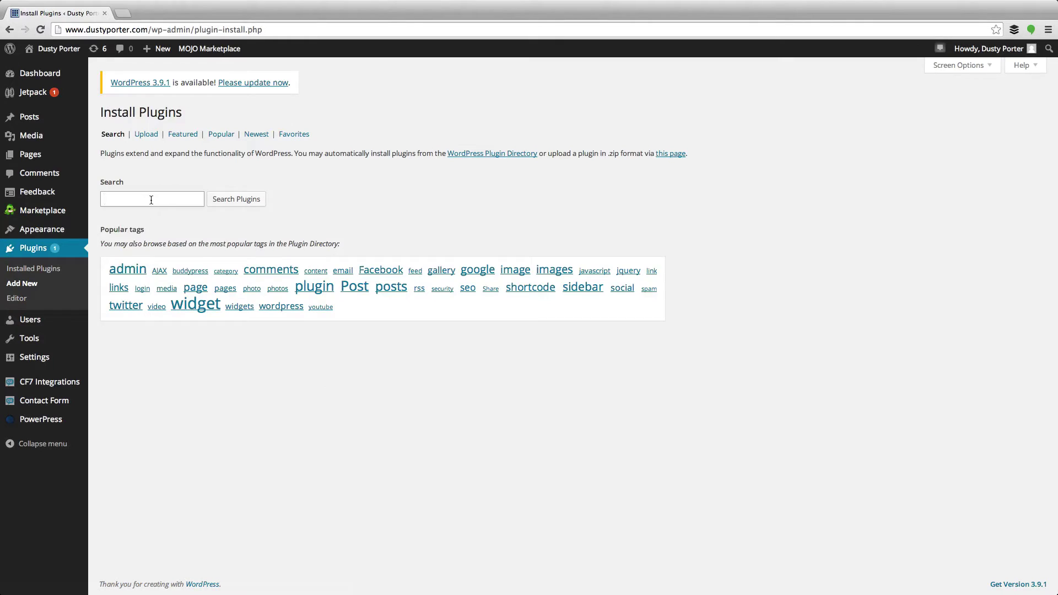
click(151, 200)
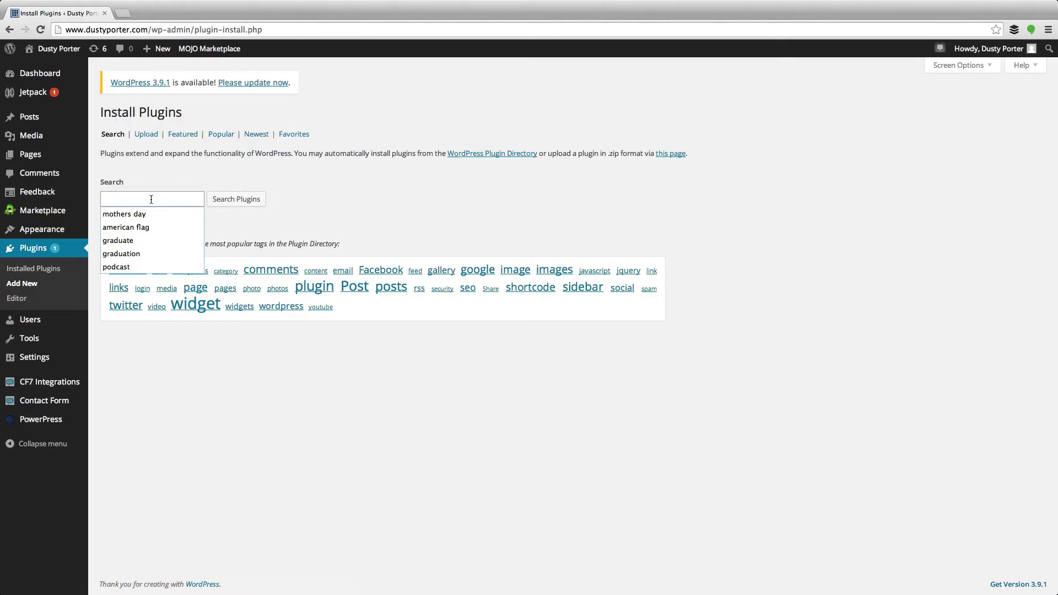
text(powerpress)
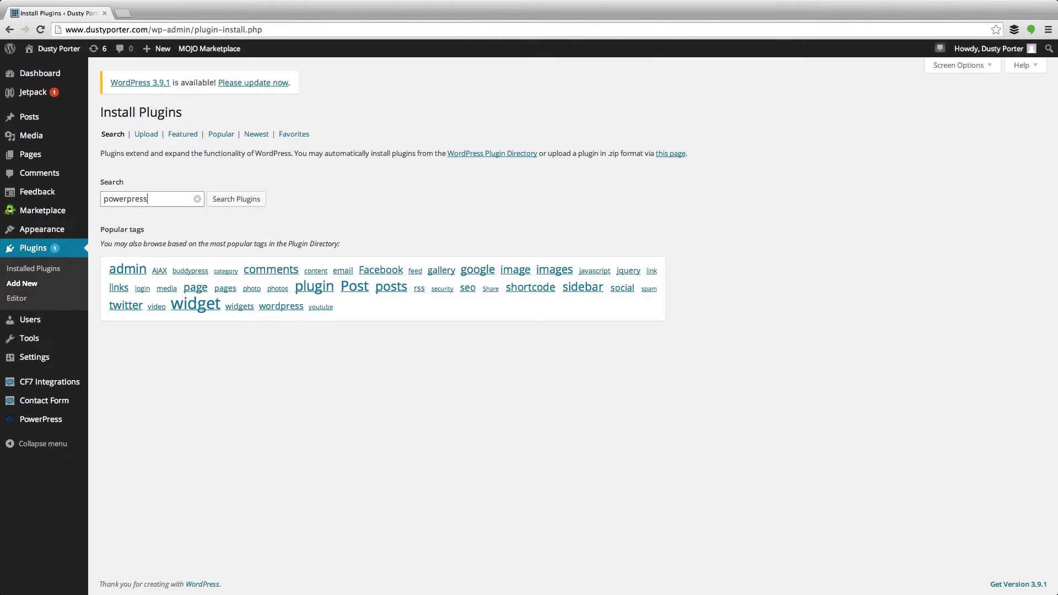
key(Return)
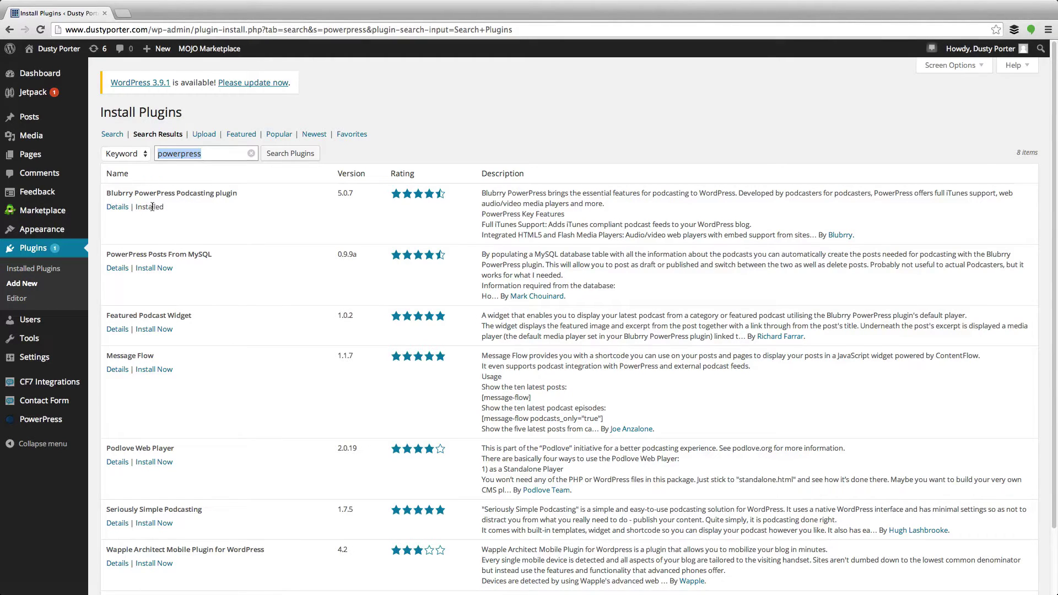
Save the PowerPress Basic Settings with Media URL and File Size and Duration enabled.
mouse_move(157, 209)
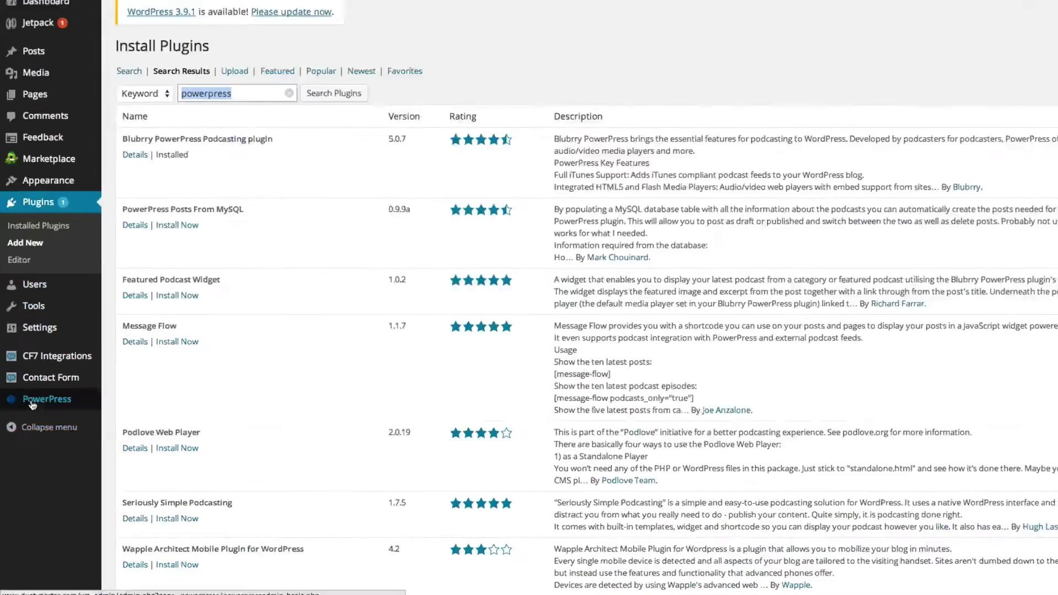
mouse_move(33, 418)
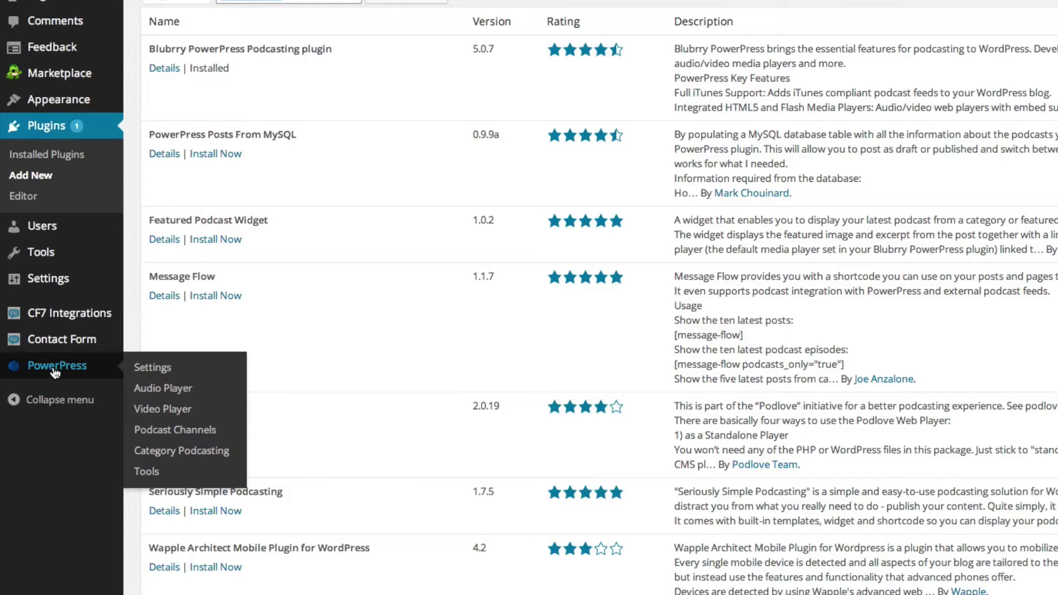
click(154, 373)
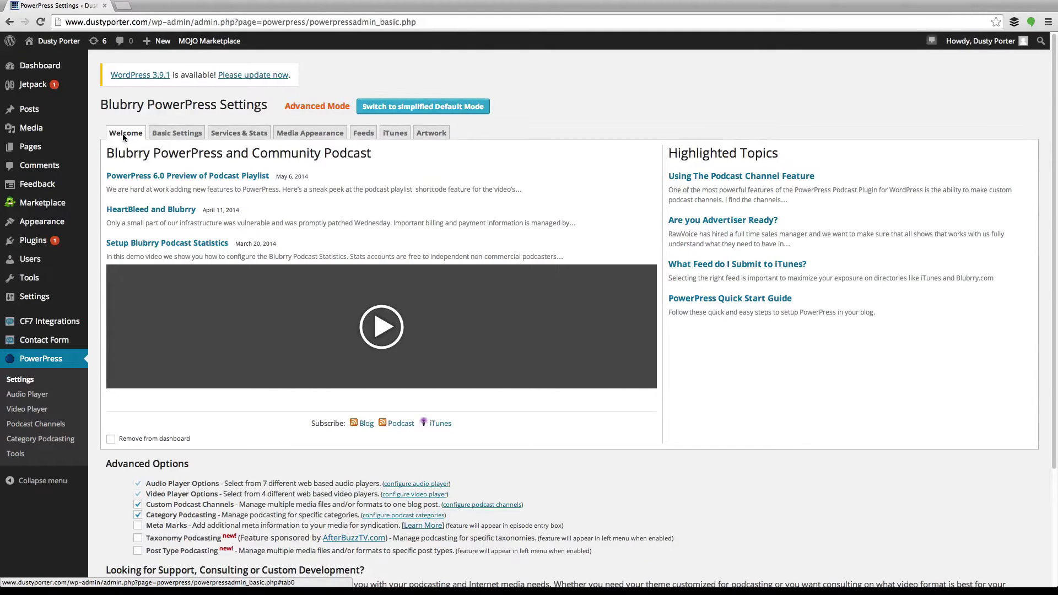
click(162, 133)
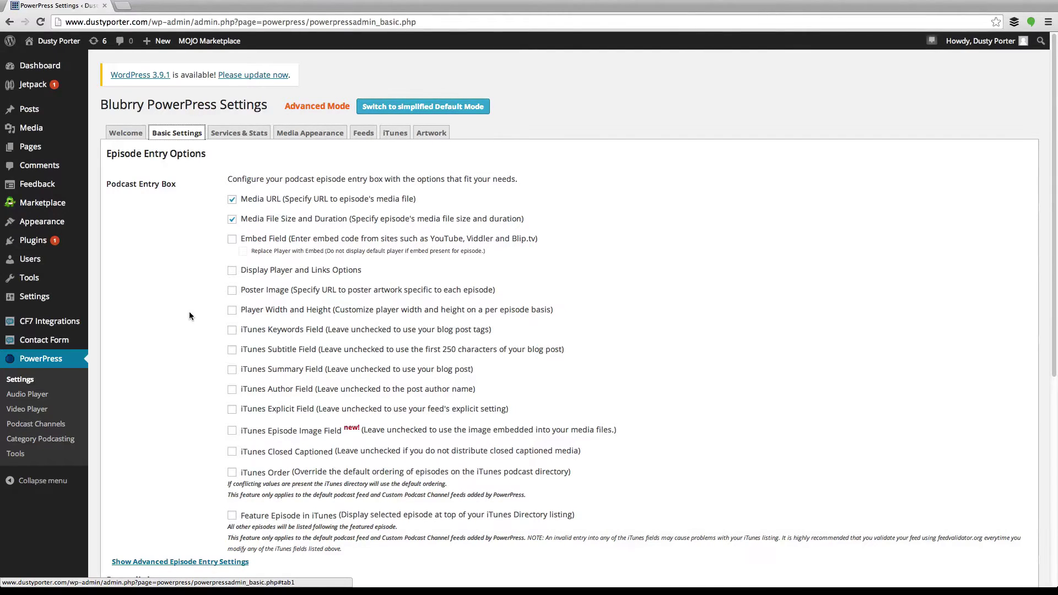
scroll(190, 316, down, 1)
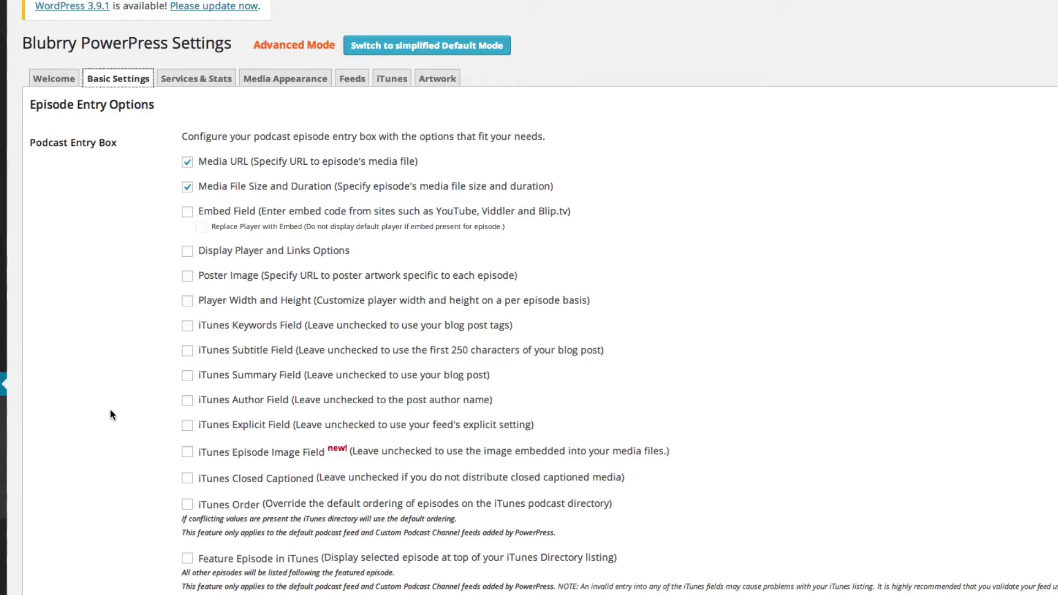
scroll(297, 411, up, 1)
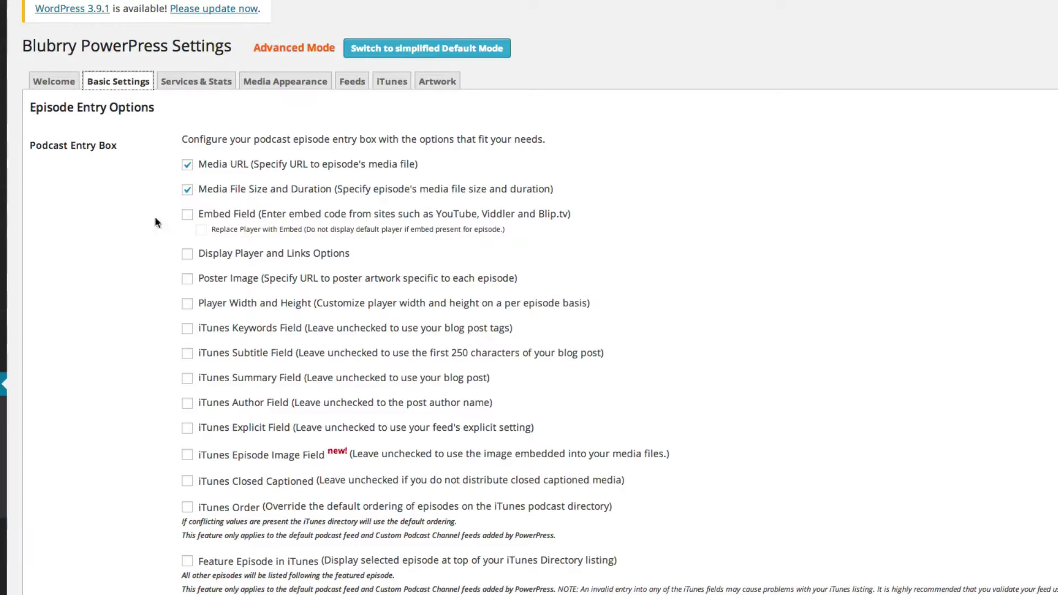
scroll(154, 308, down, 6)
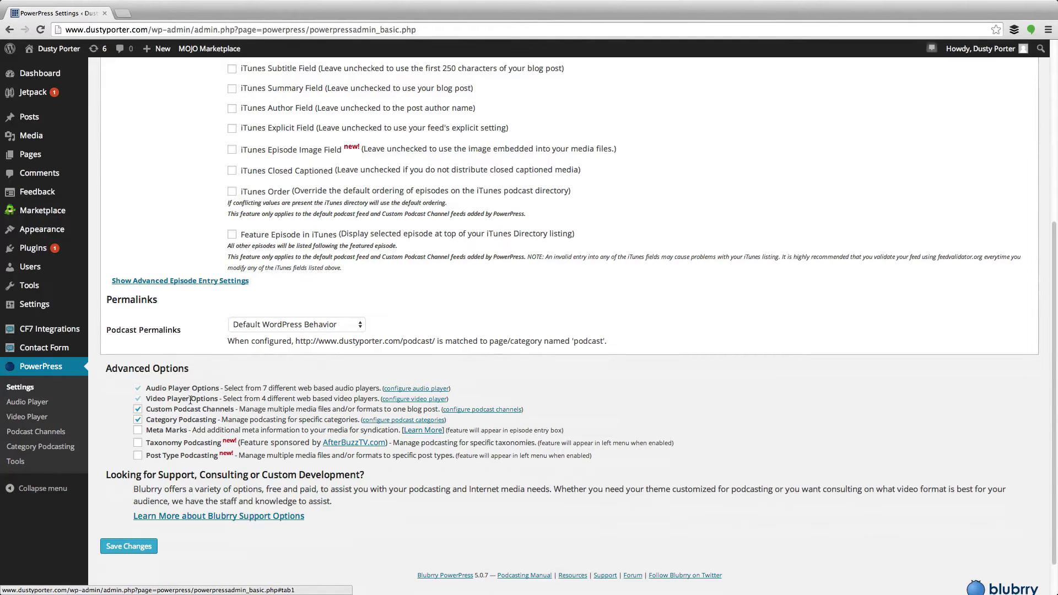
click(129, 547)
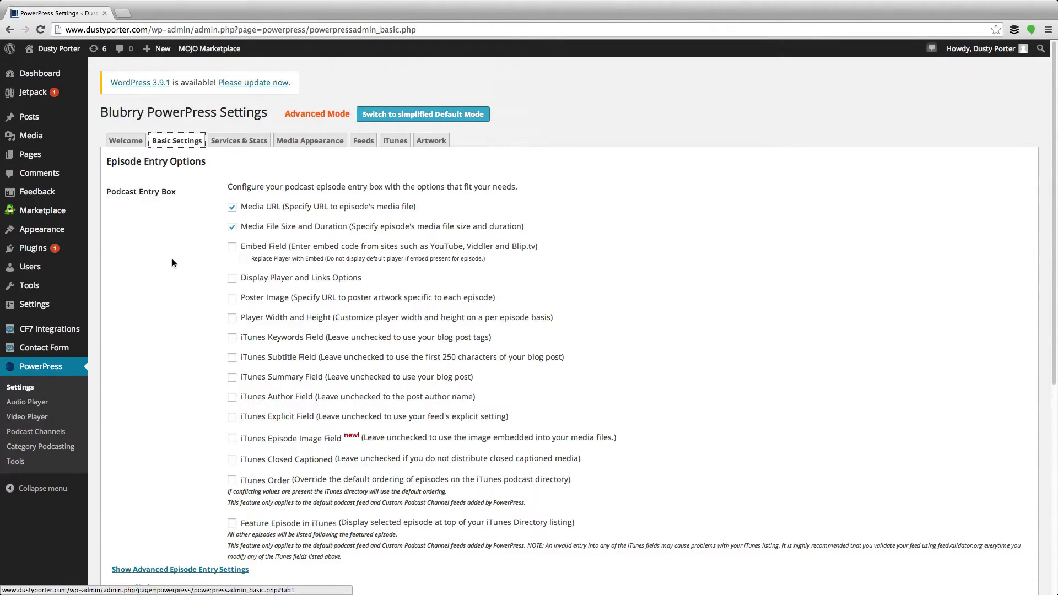
Go through Services & Stats to the PowerPress Media Appearance settings.
click(226, 142)
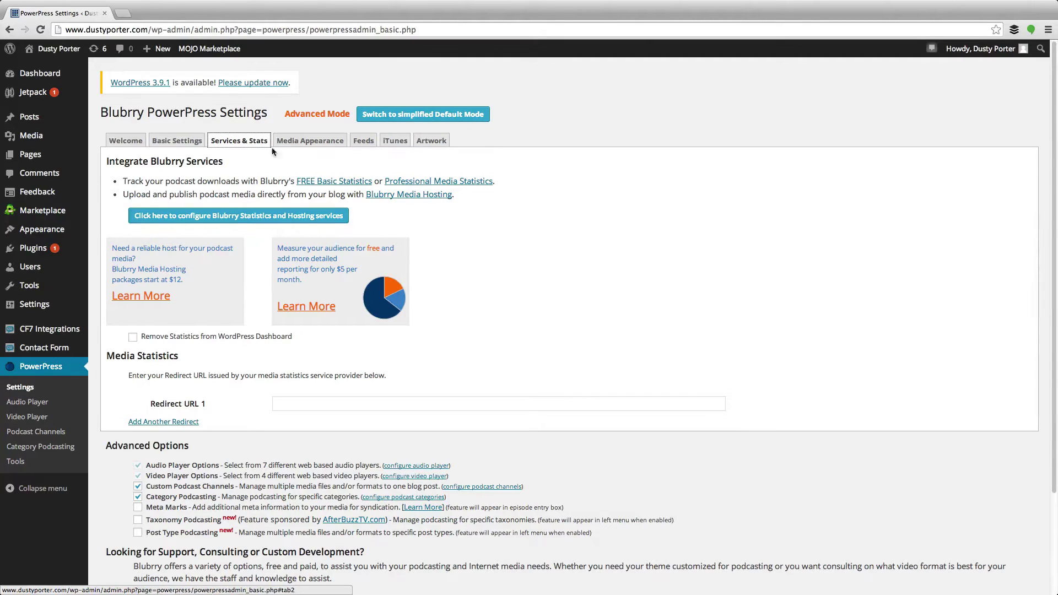
click(302, 140)
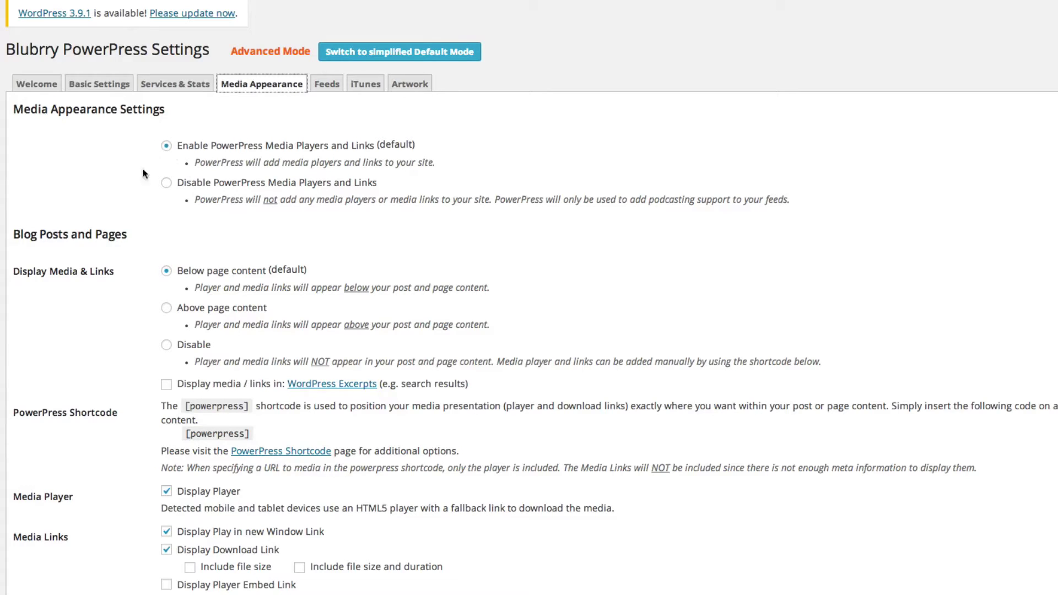
Look over the media player appearance options, then go to the Podcast Feeds settings.
scroll(114, 295, down, 3)
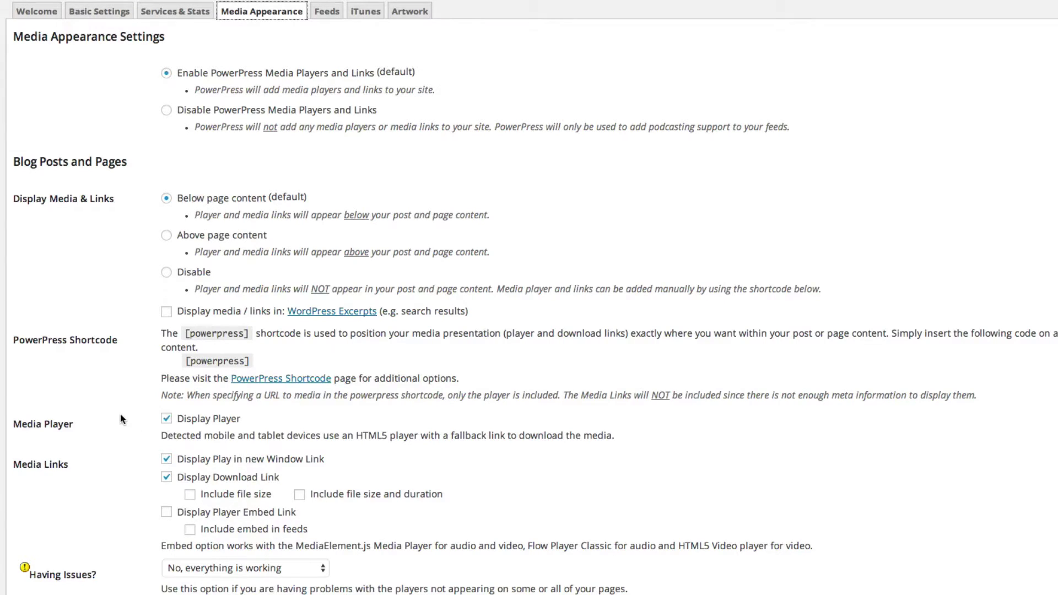
scroll(119, 417, down, 1)
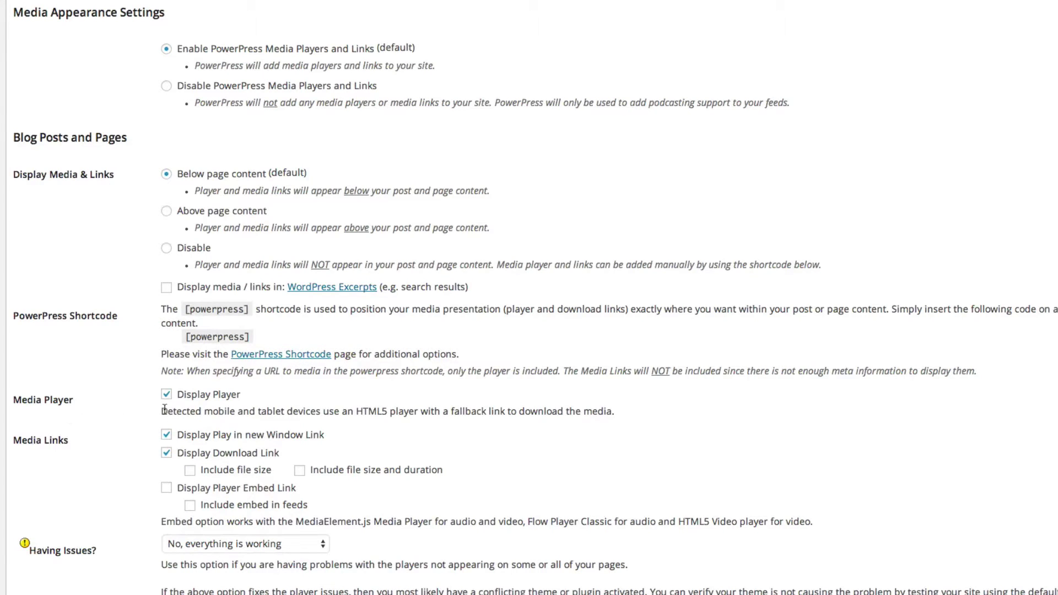
scroll(114, 419, up, 1)
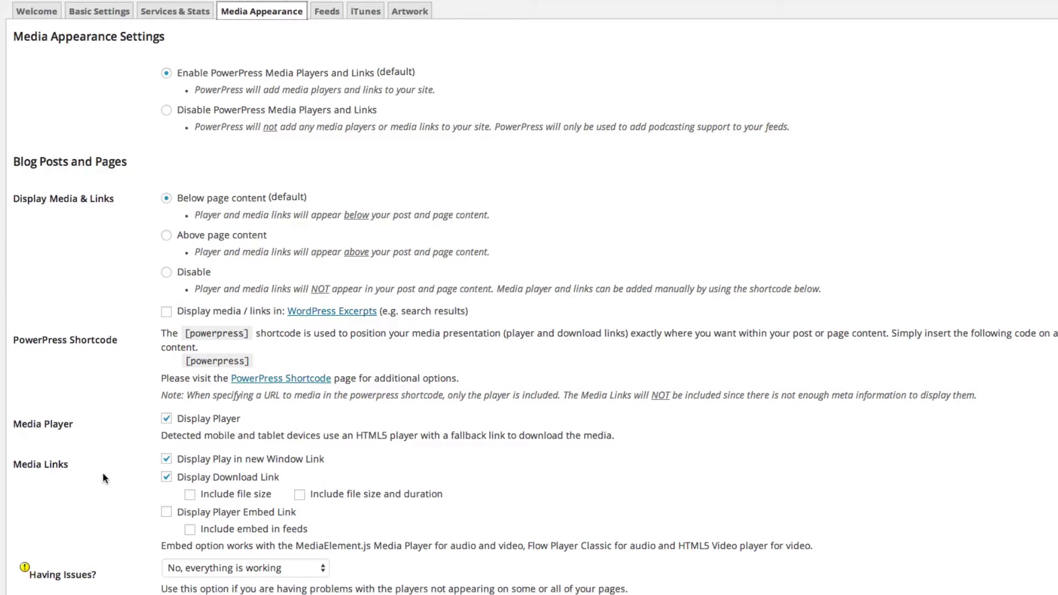
scroll(83, 440, down, 4)
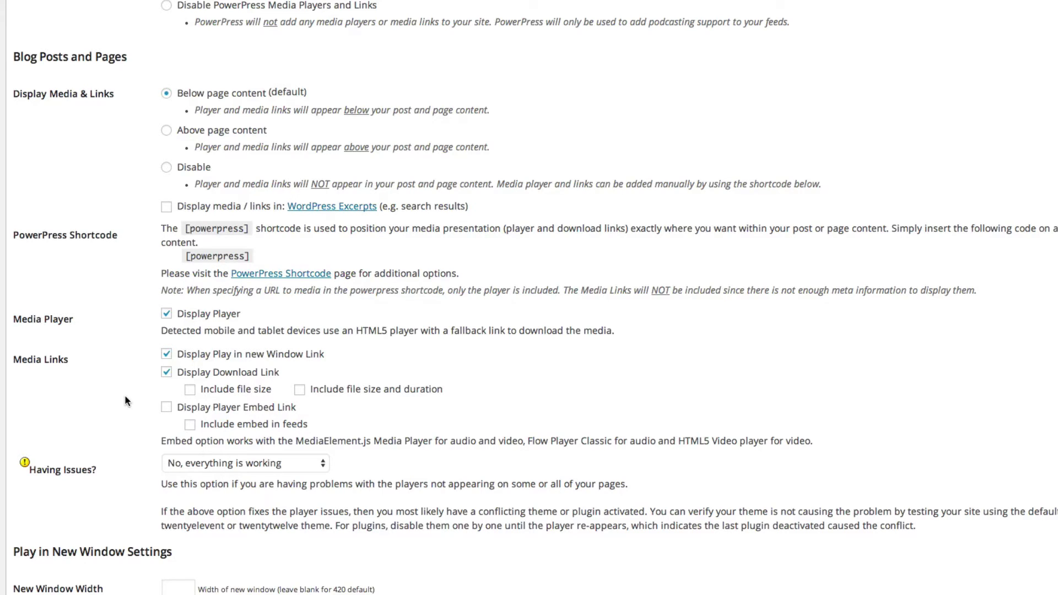
scroll(124, 394, up, 3)
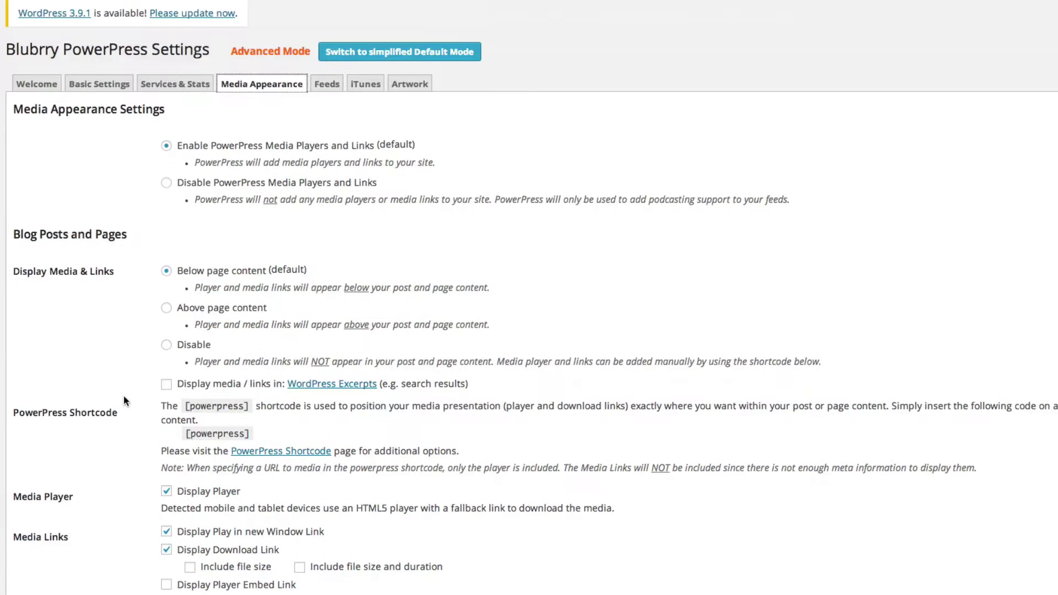
scroll(124, 401, down, 5)
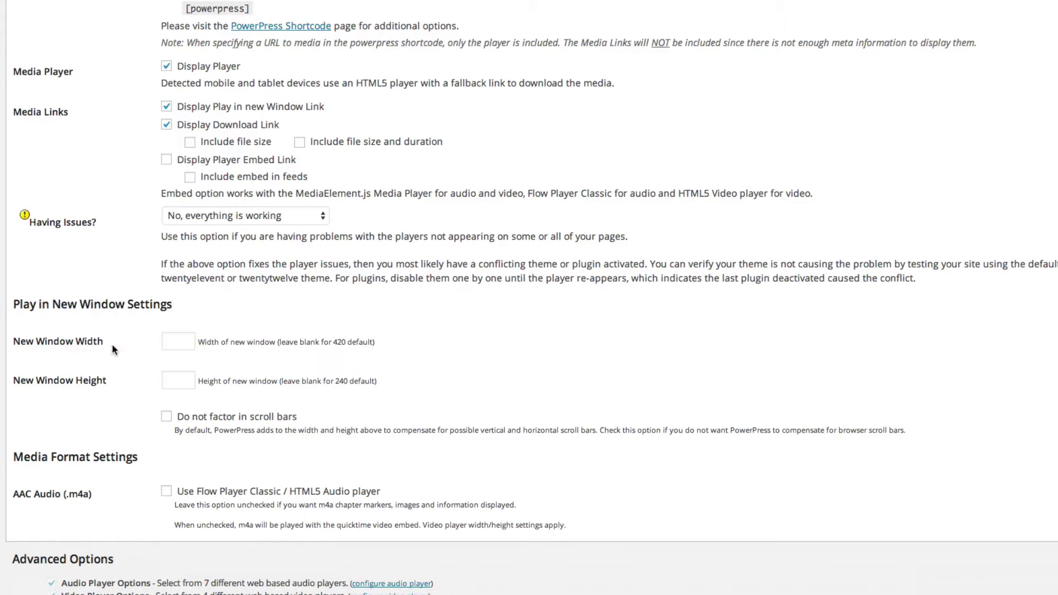
scroll(130, 345, down, 1)
scroll(131, 345, down, 5)
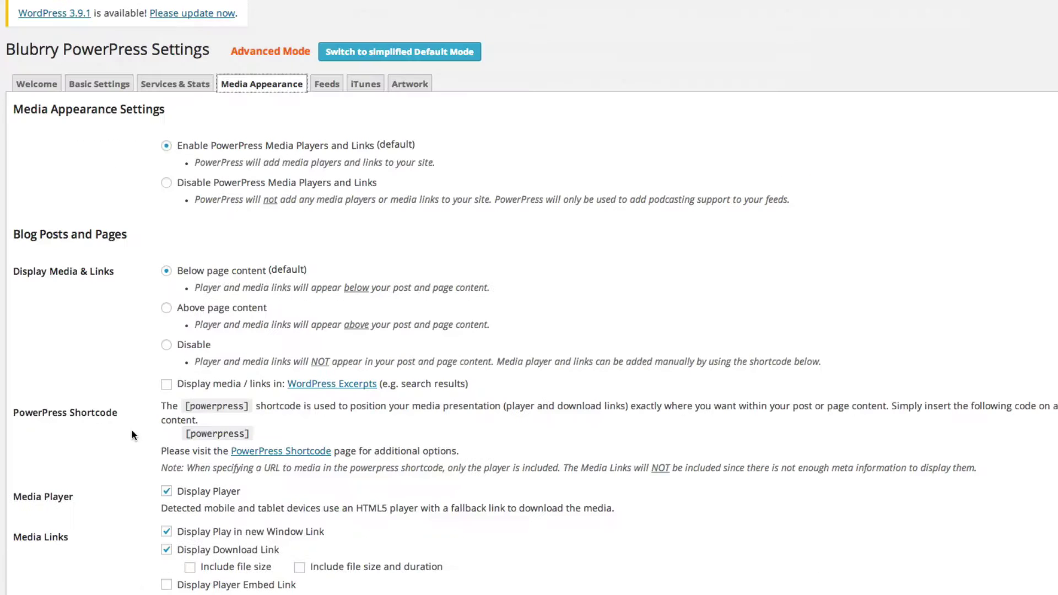
click(332, 88)
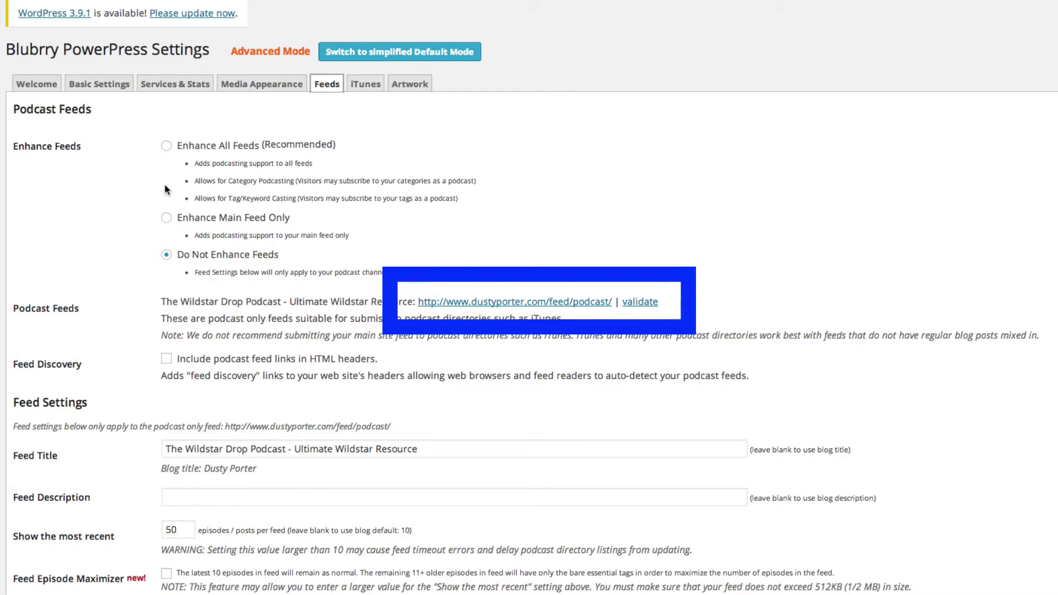
Choose Enhance All Feeds and check the podcast feed in the feed validator.
click(167, 146)
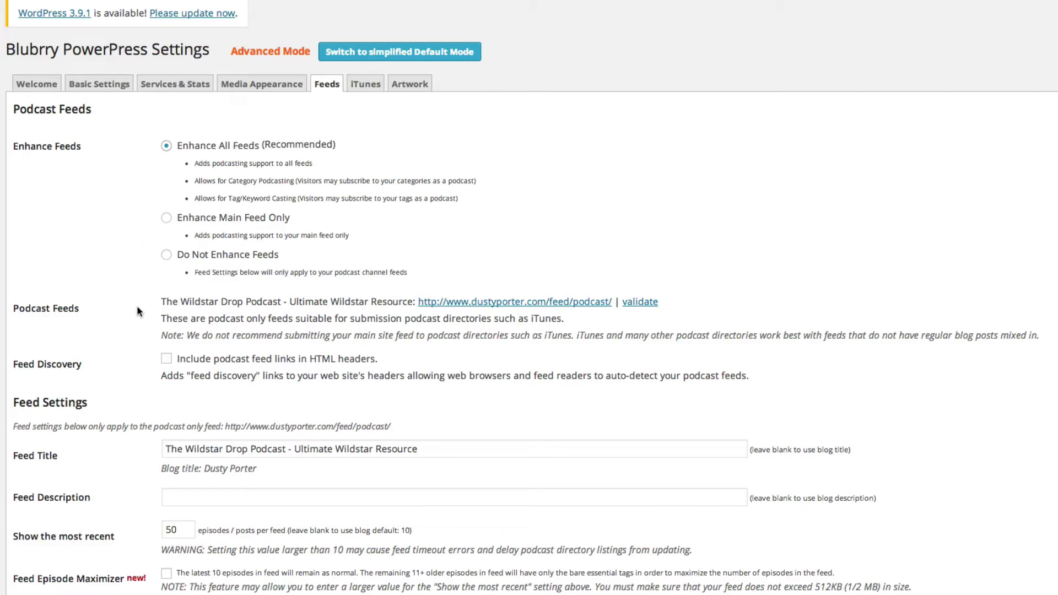
scroll(138, 312, down, 3)
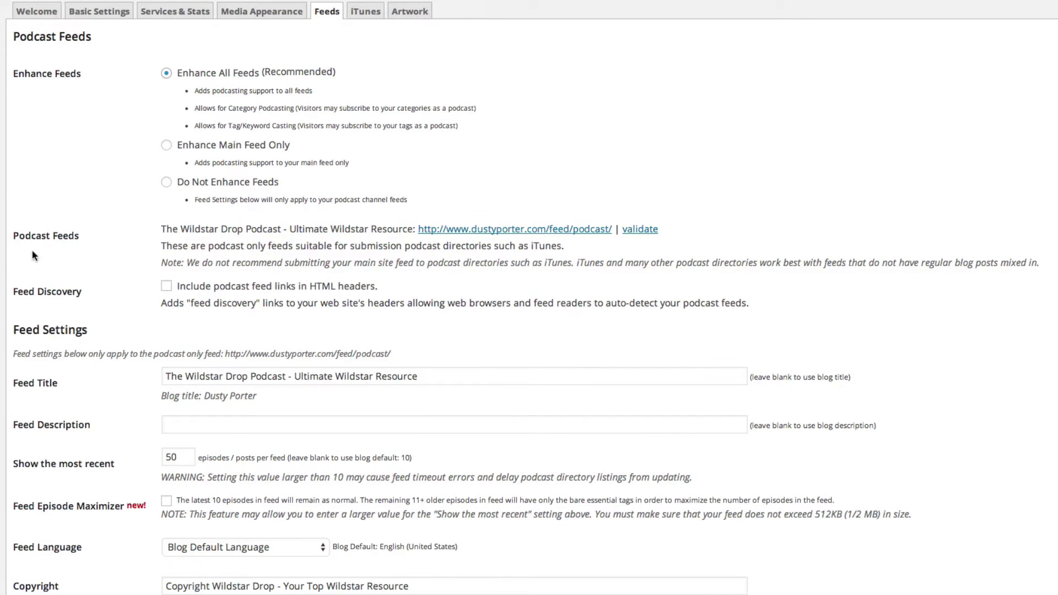
drag(14, 235, 83, 236)
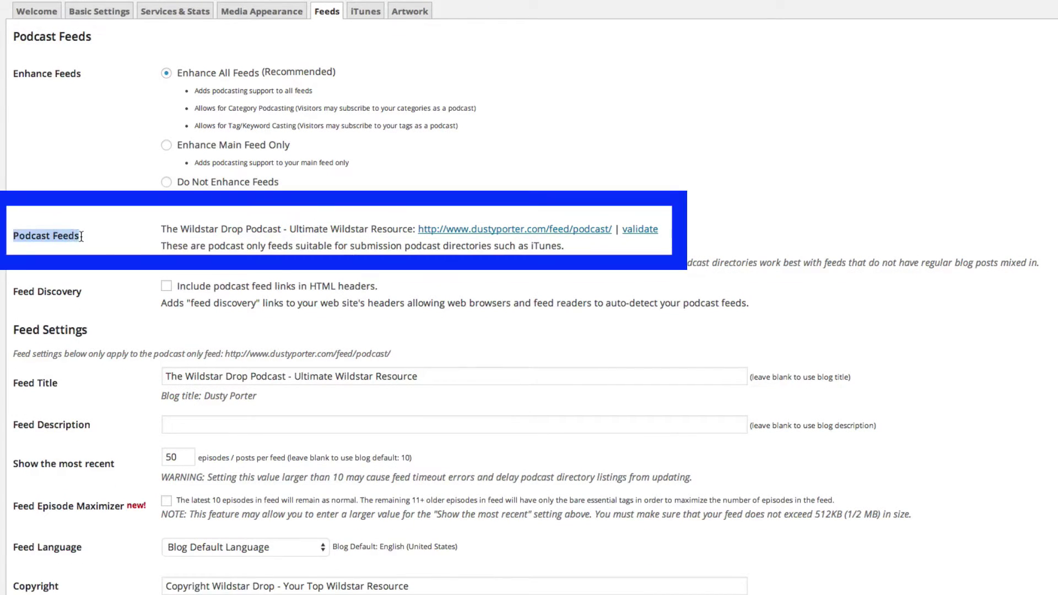
scroll(160, 287, up, 1)
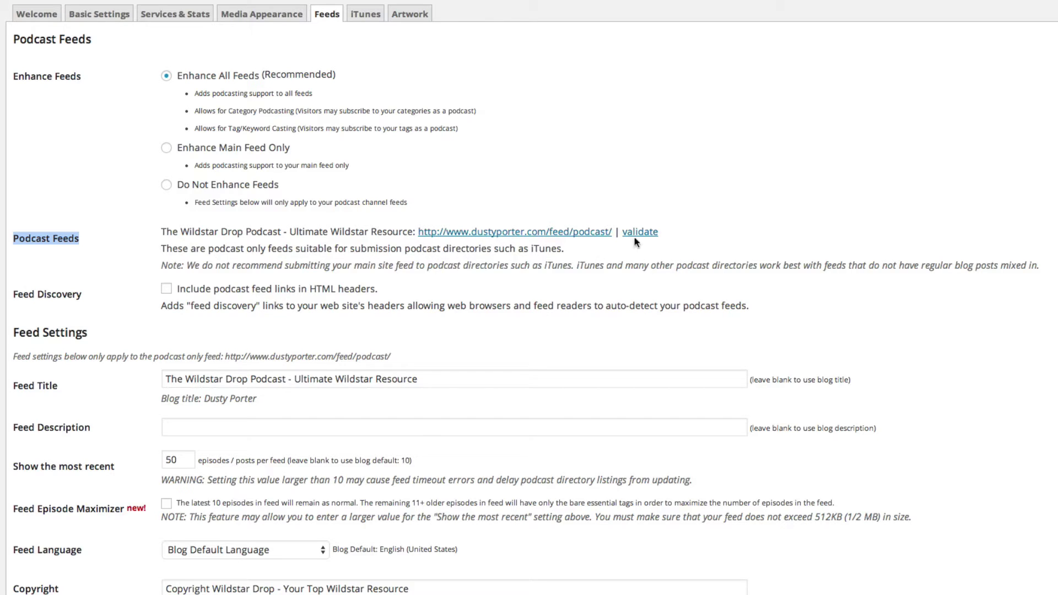
click(638, 234)
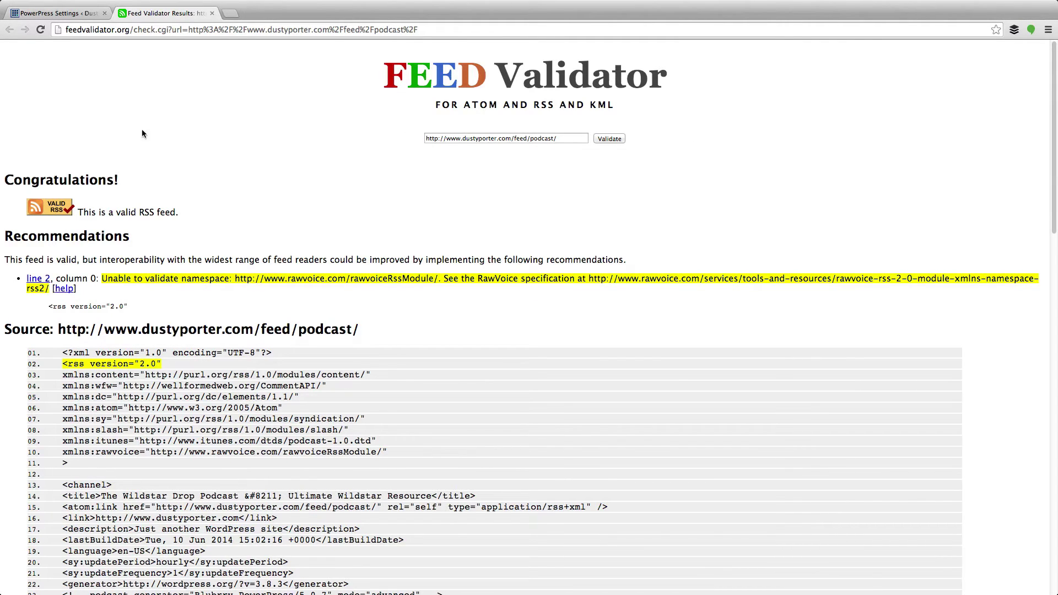
drag(5, 181, 121, 183)
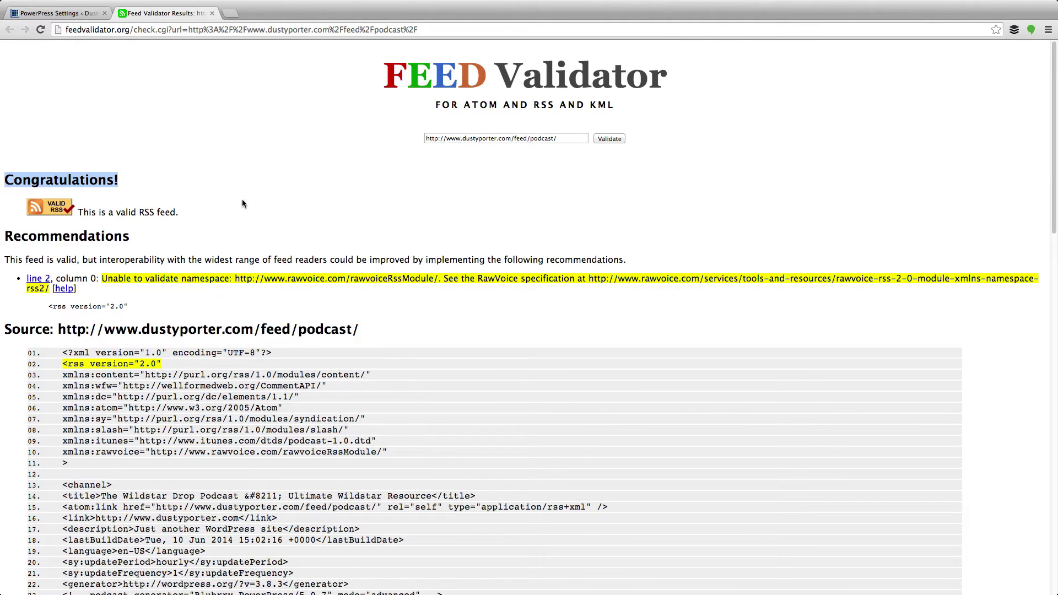
key(super+w)
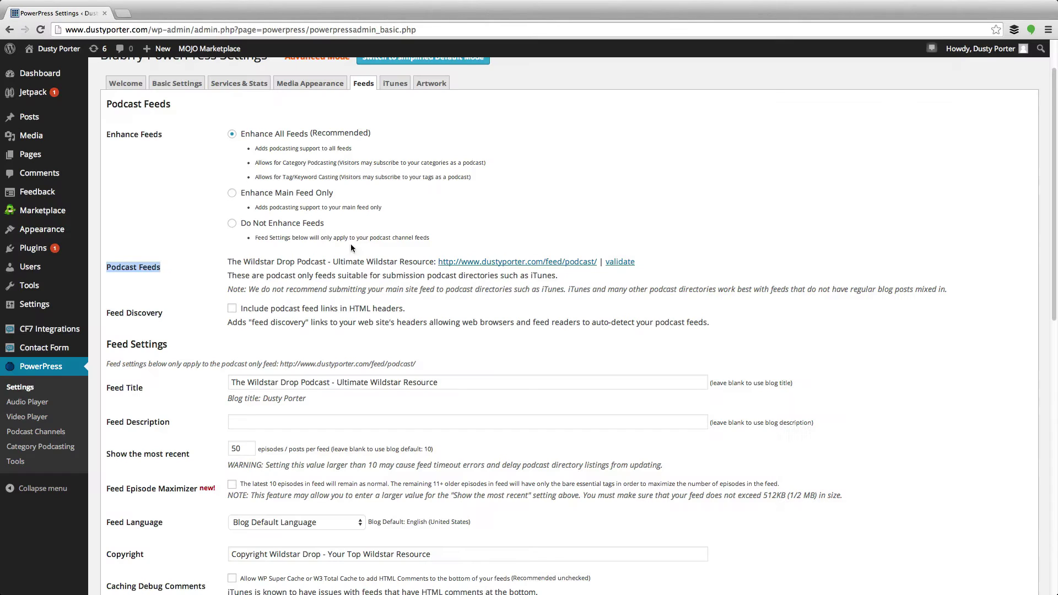
Review the feed title and keep 50 as the number of recent episodes.
scroll(184, 283, down, 2)
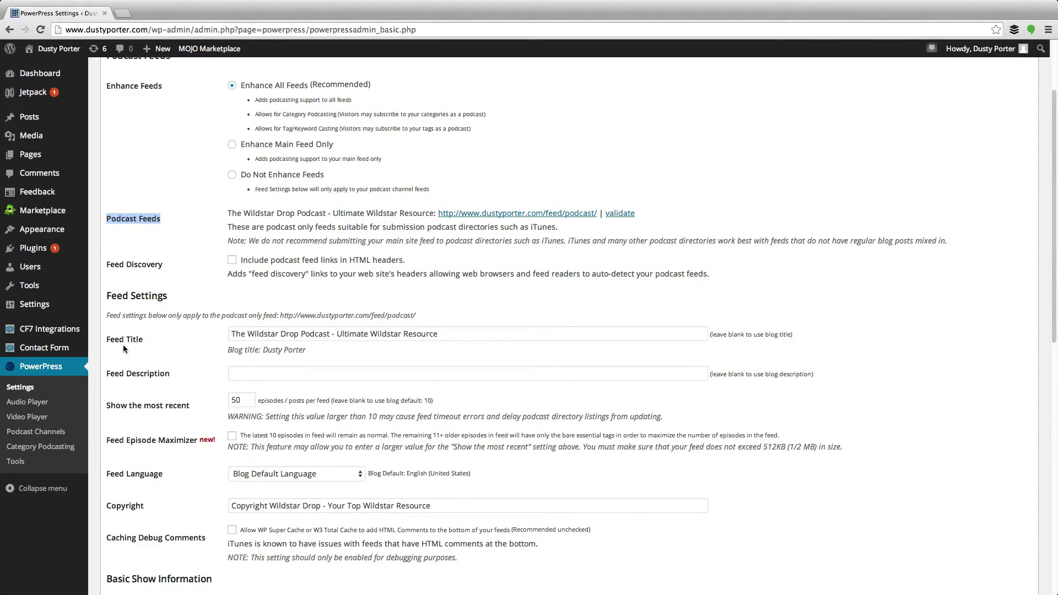
drag(105, 339, 139, 339)
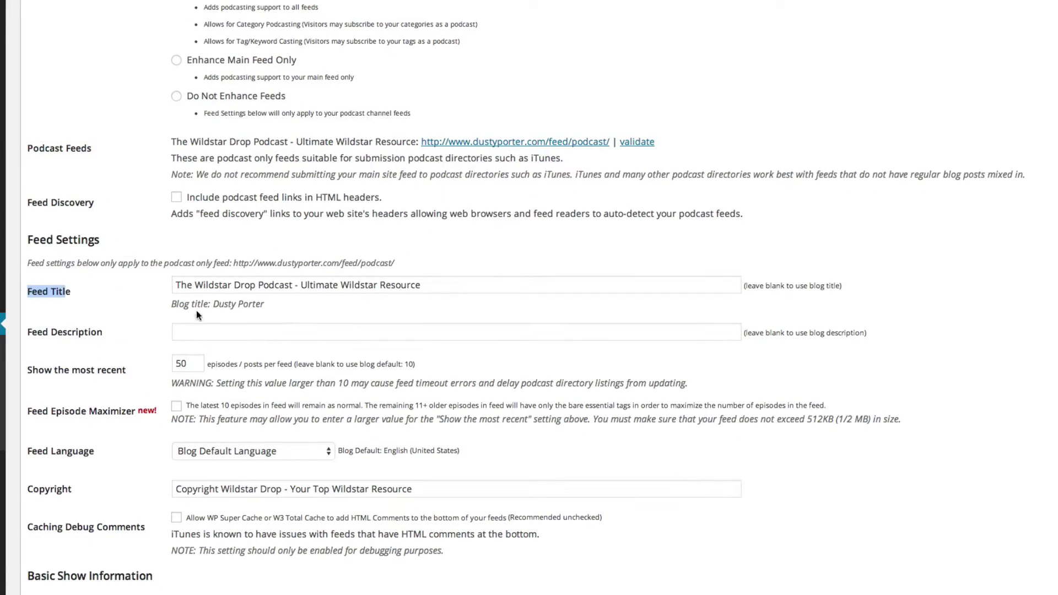
double_click(188, 286)
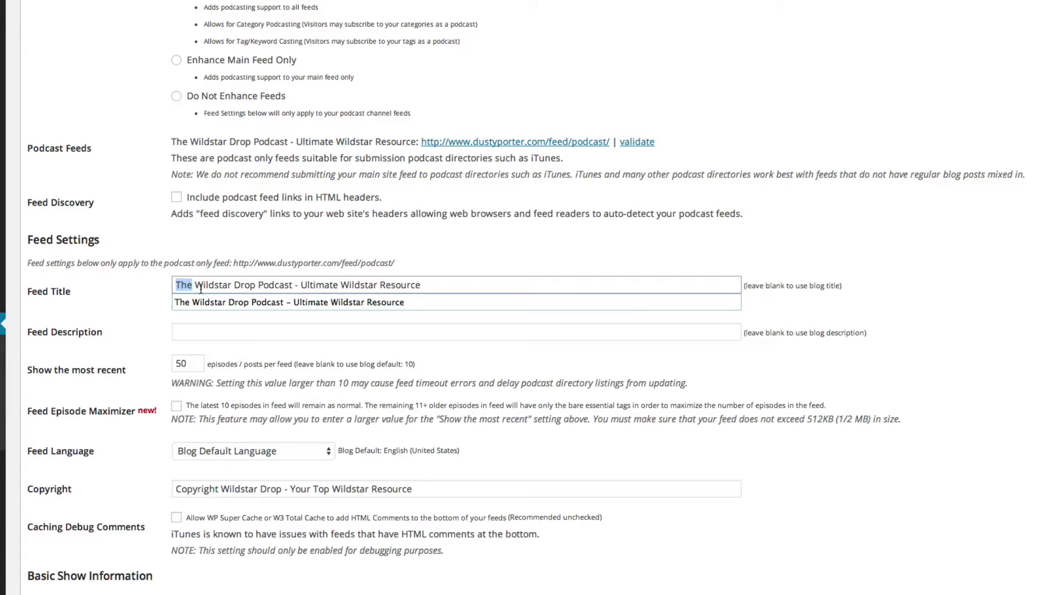
drag(201, 289, 429, 300)
click(117, 293)
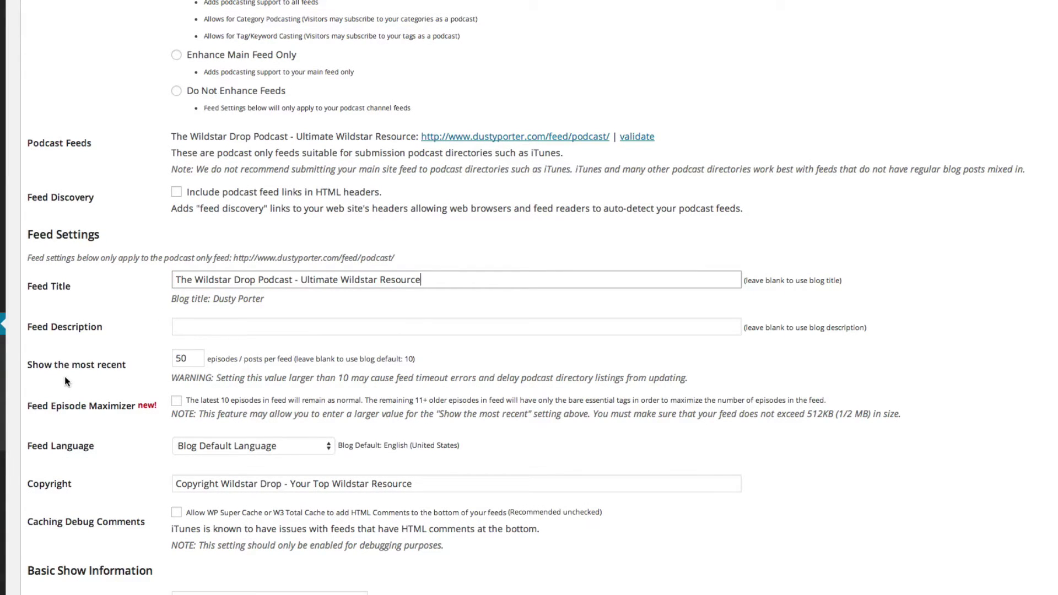
double_click(185, 361)
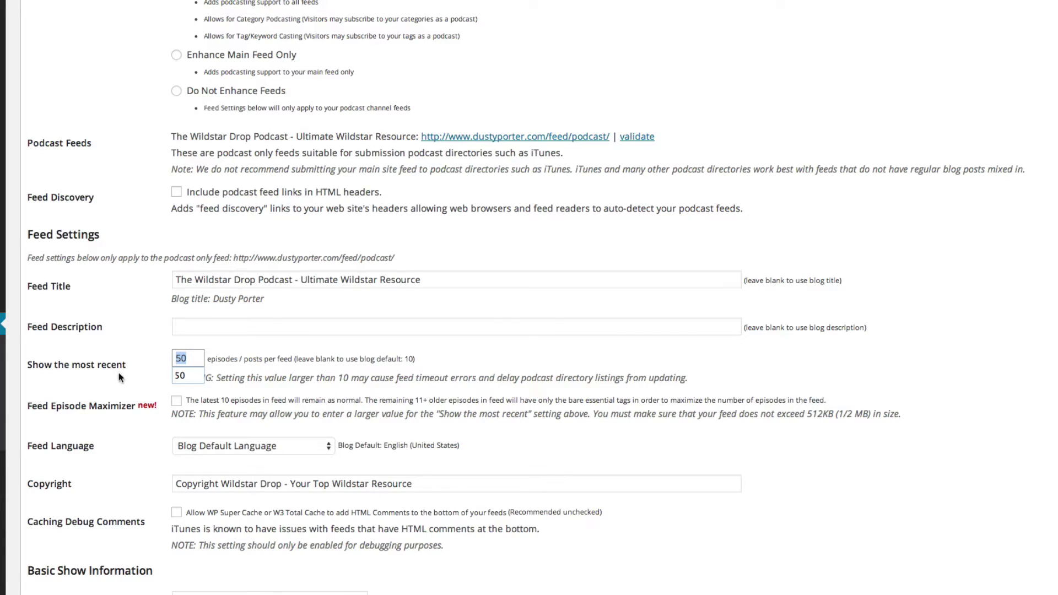
key(Escape)
scroll(191, 363, down, 1)
text(50)
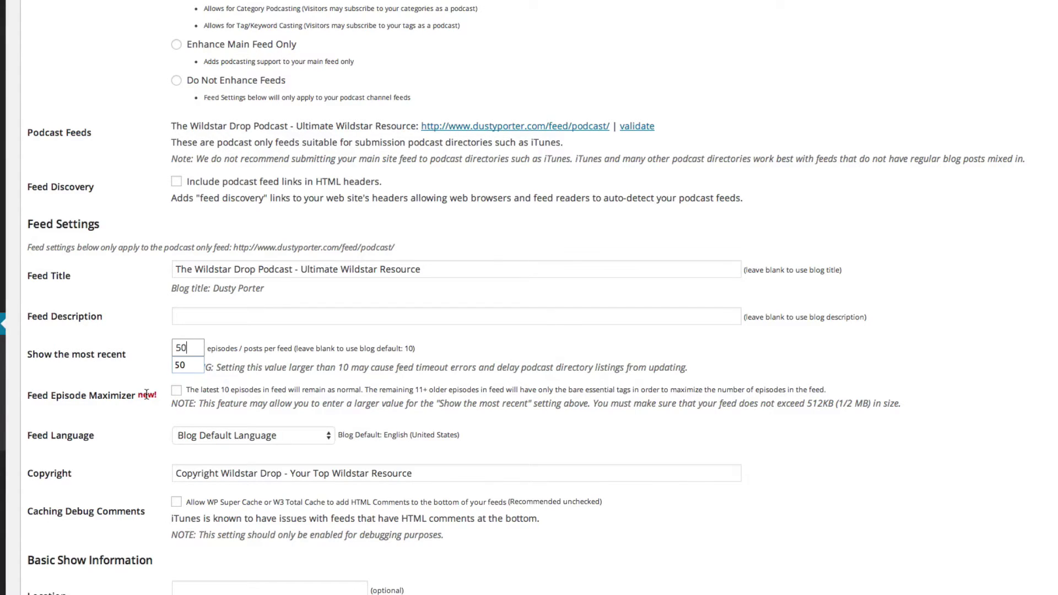
Check Location, Weekly frequency and Parental Rating, save the feed settings, and go to iTunes.
scroll(149, 425, down, 5)
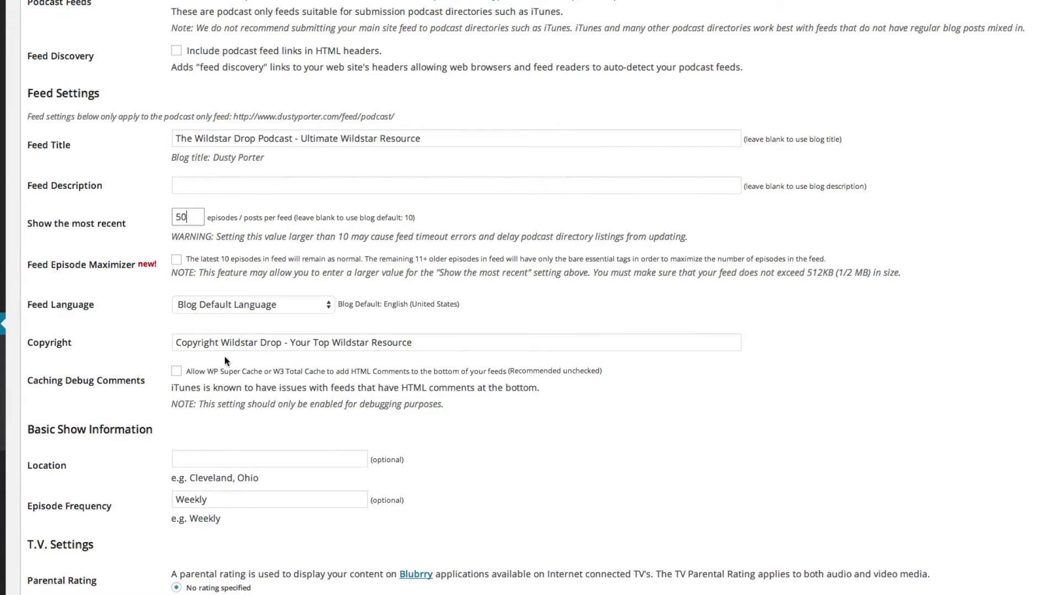
scroll(138, 412, down, 3)
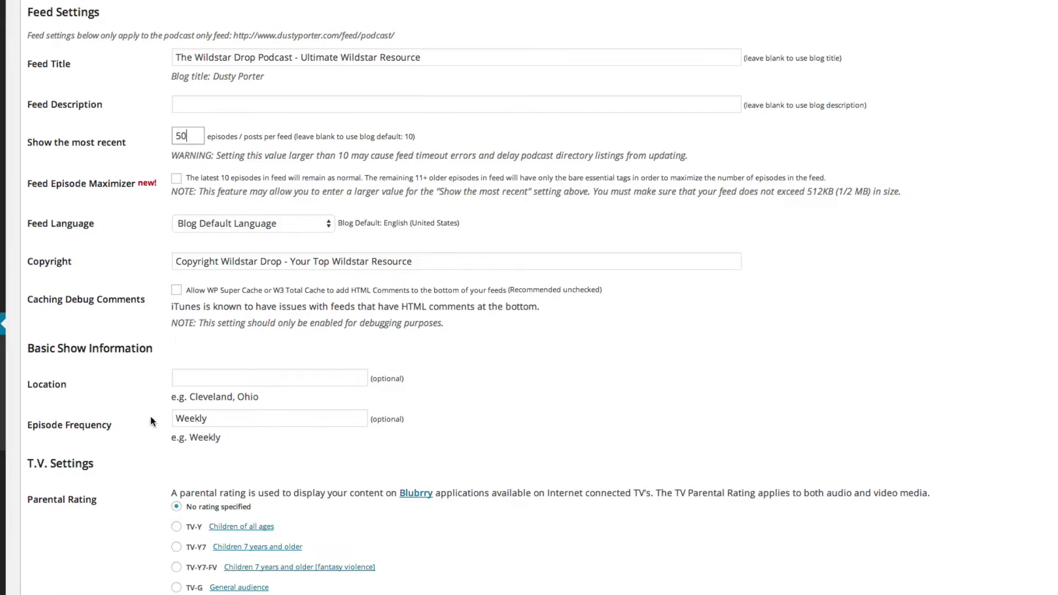
drag(27, 349, 148, 355)
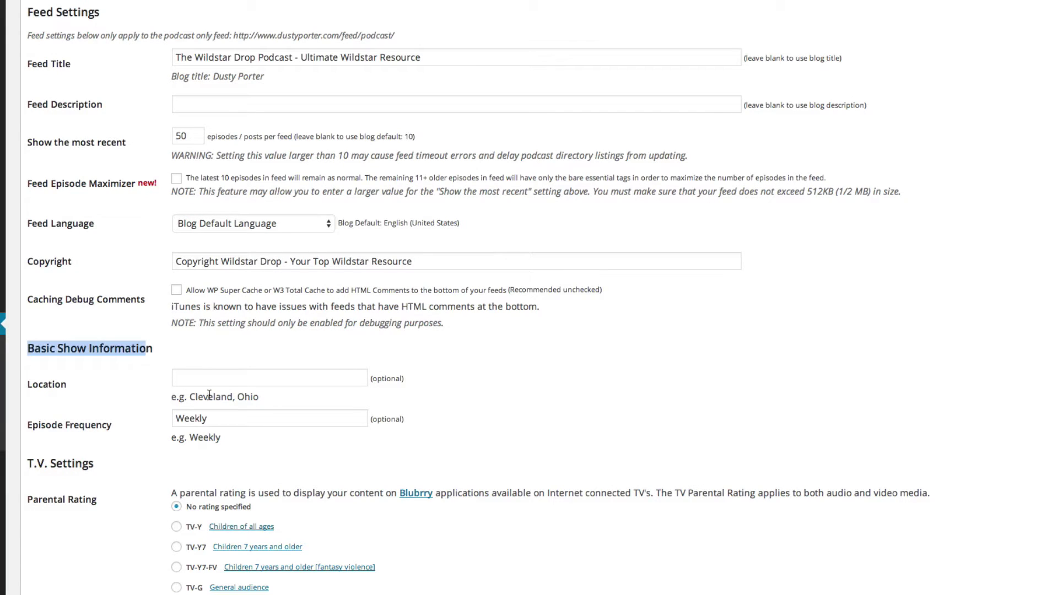
click(232, 383)
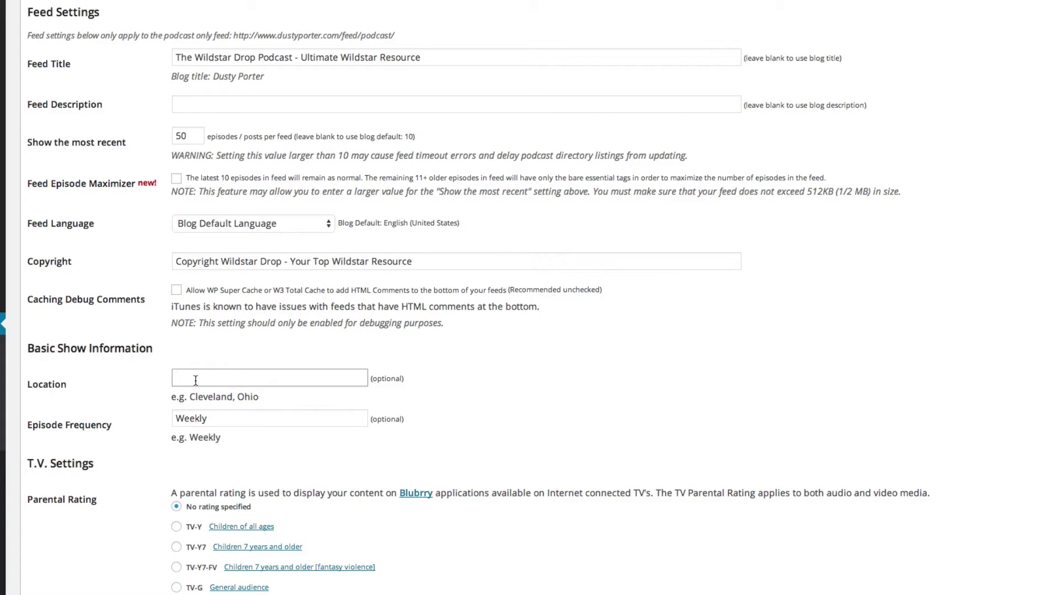
click(188, 417)
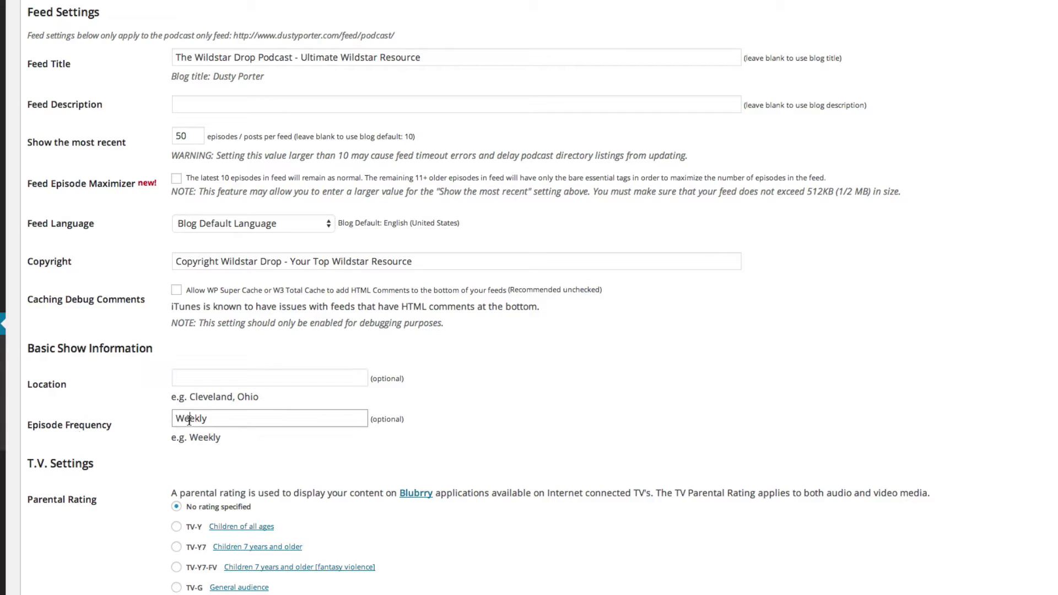
scroll(140, 385, down, 4)
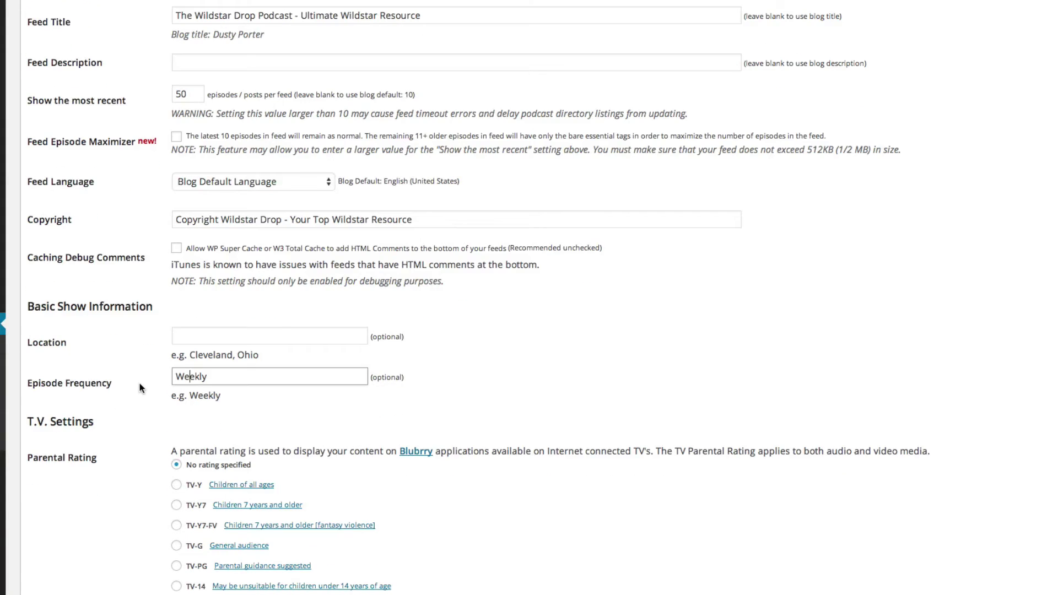
scroll(140, 388, down, 4)
scroll(115, 278, up, 2)
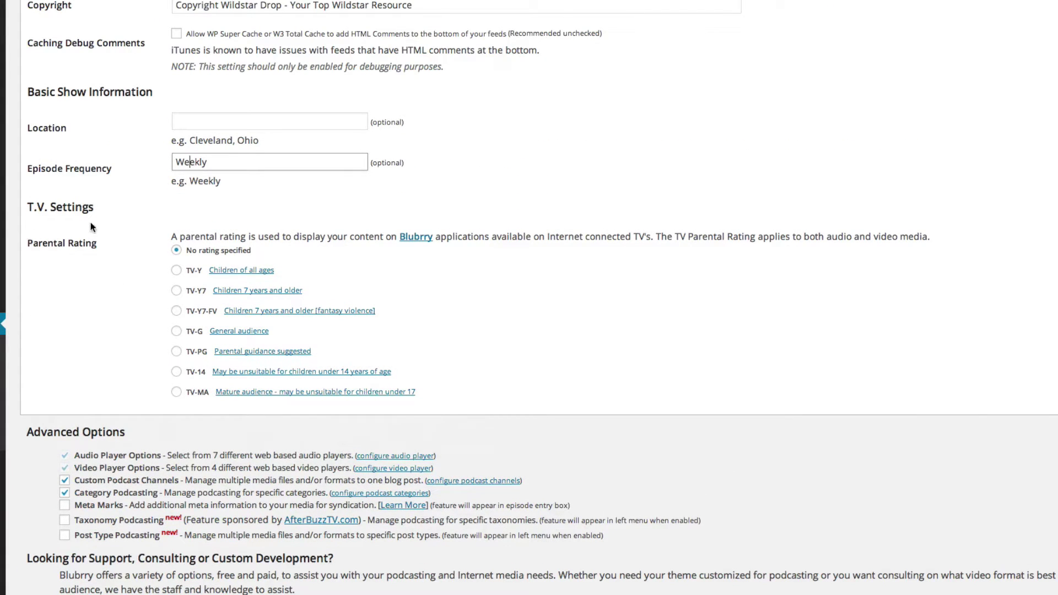
drag(27, 243, 107, 249)
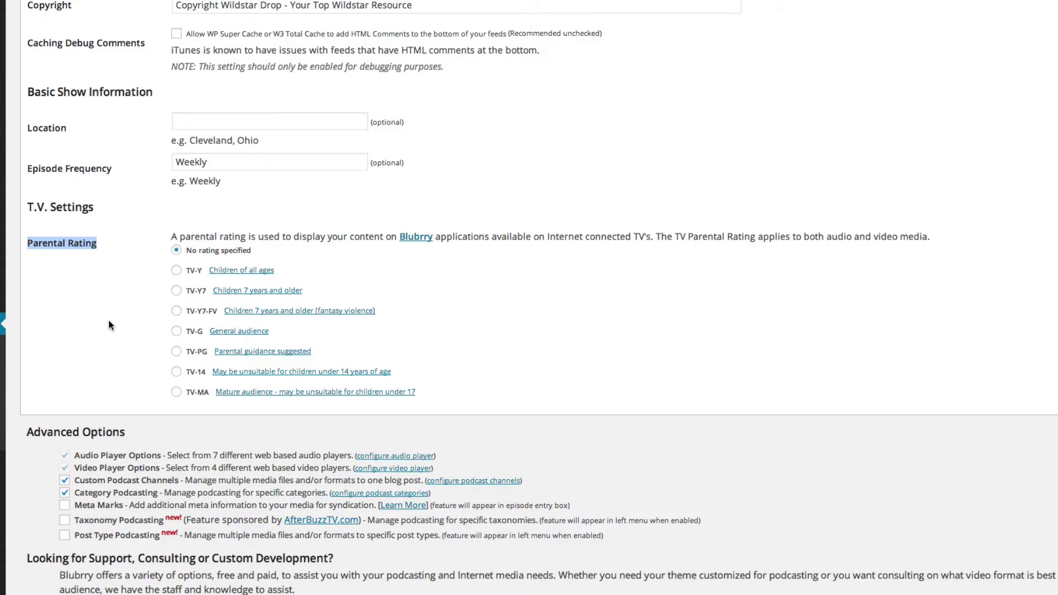
scroll(138, 316, down, 3)
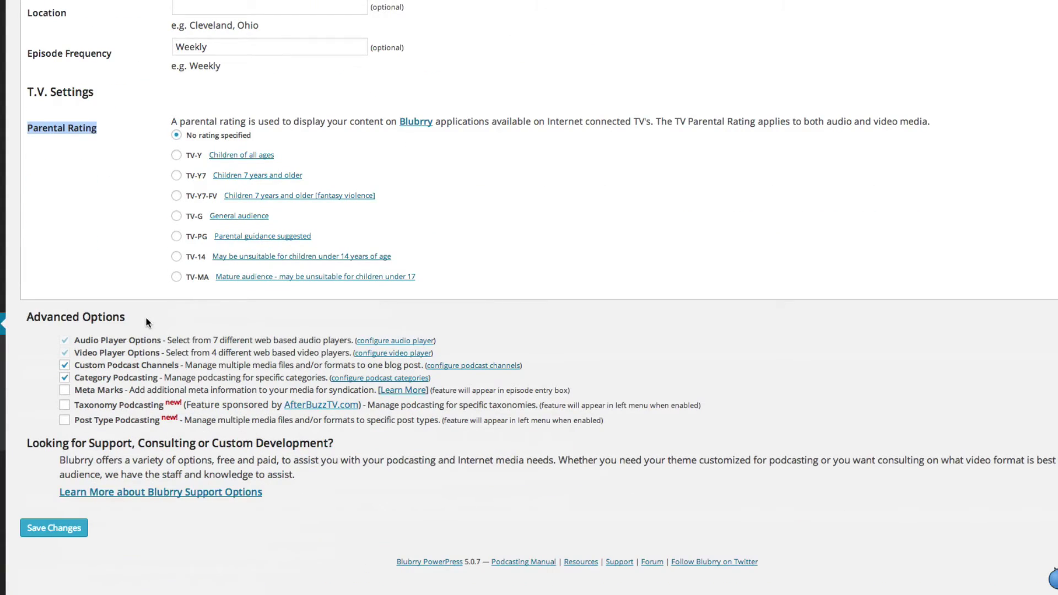
click(65, 529)
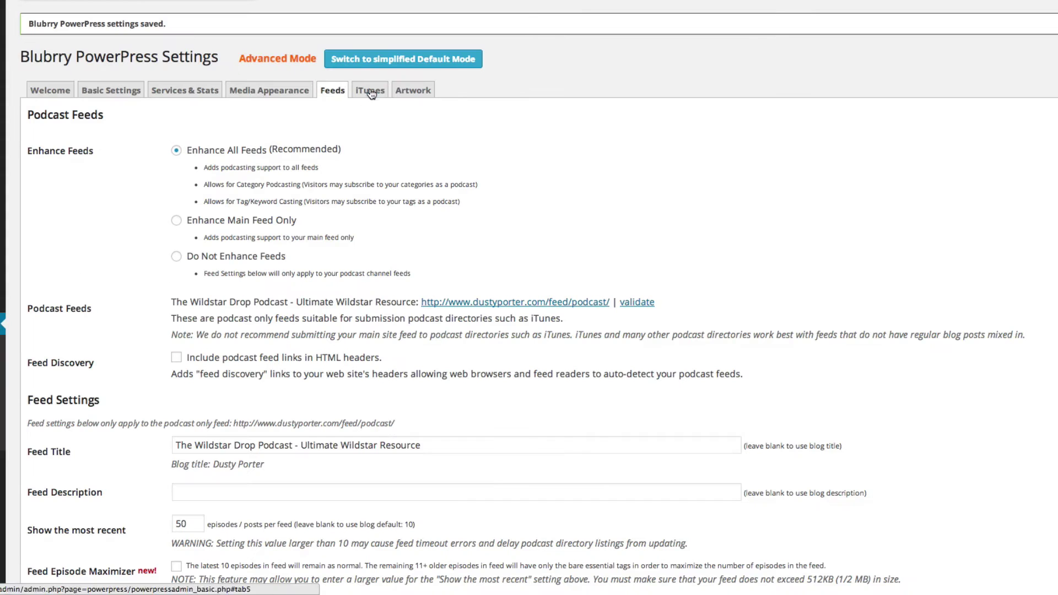
click(373, 91)
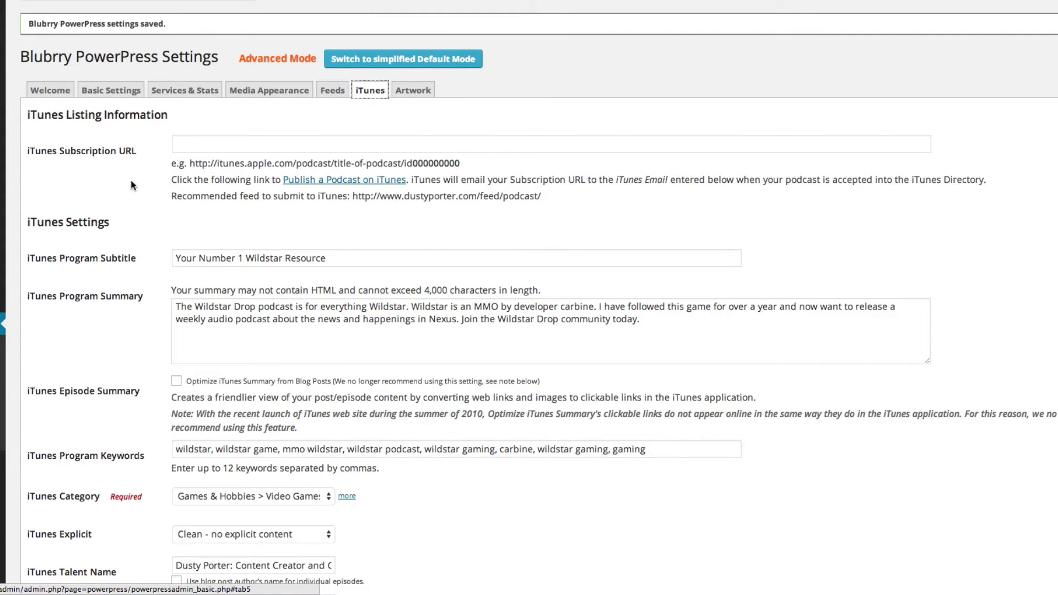
drag(27, 151, 137, 152)
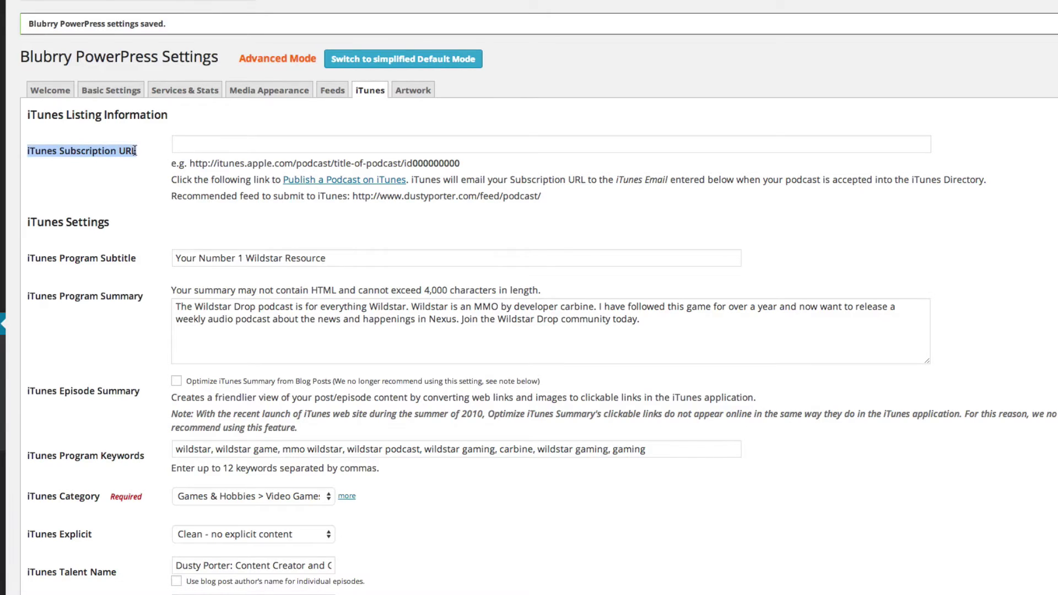
right_click(182, 146)
click(215, 206)
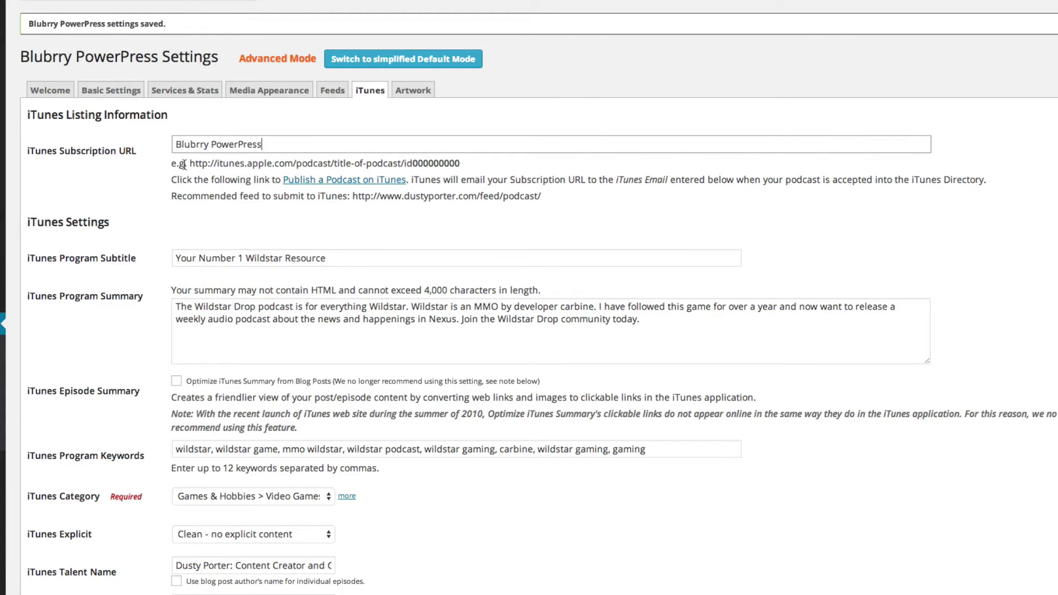
double_click(197, 144)
drag(260, 145, 173, 144)
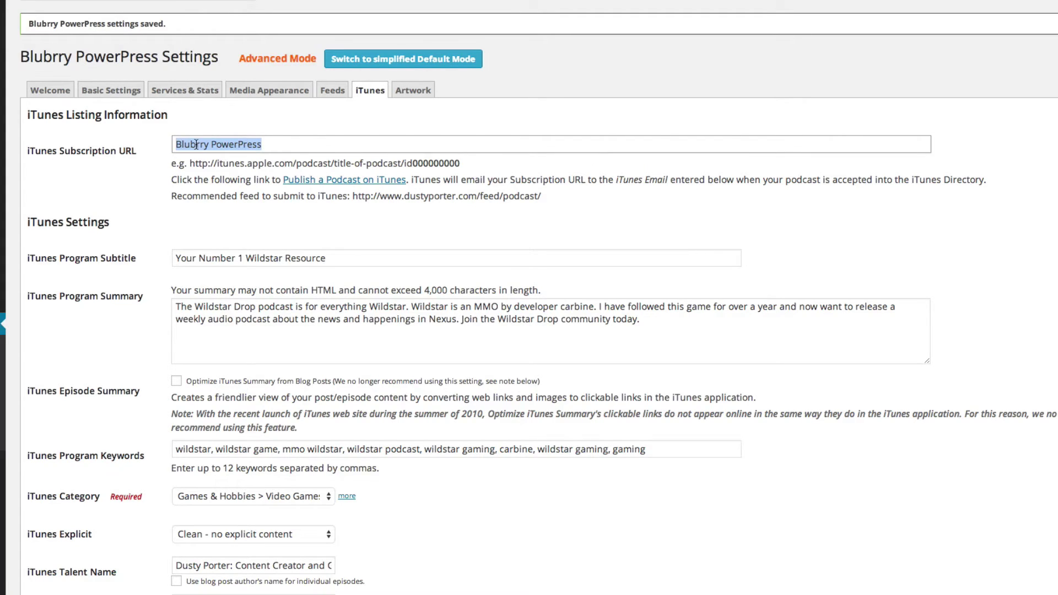
key(BackSpace)
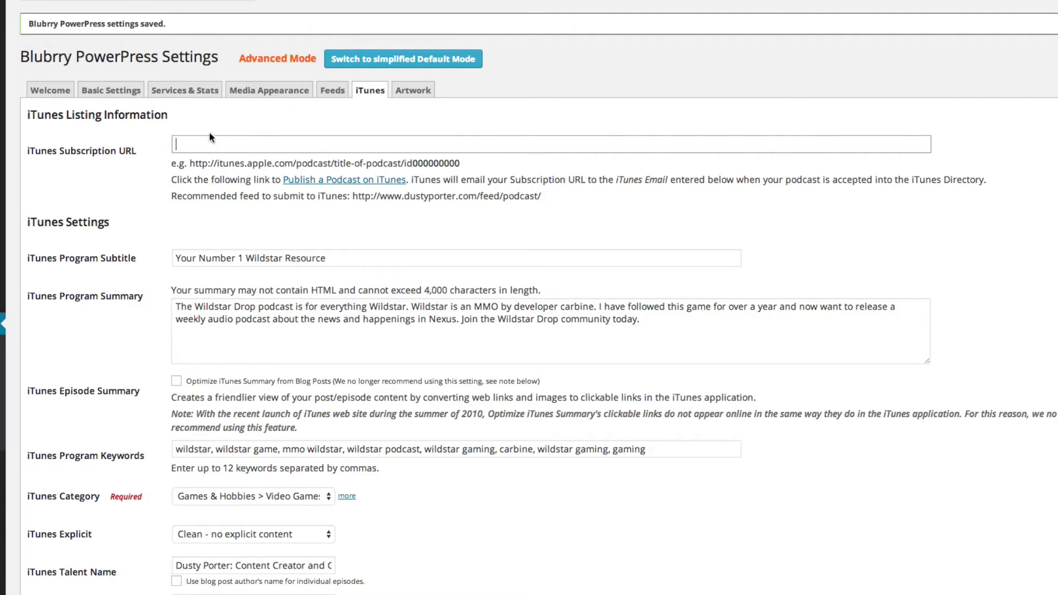
scroll(163, 318, down, 3)
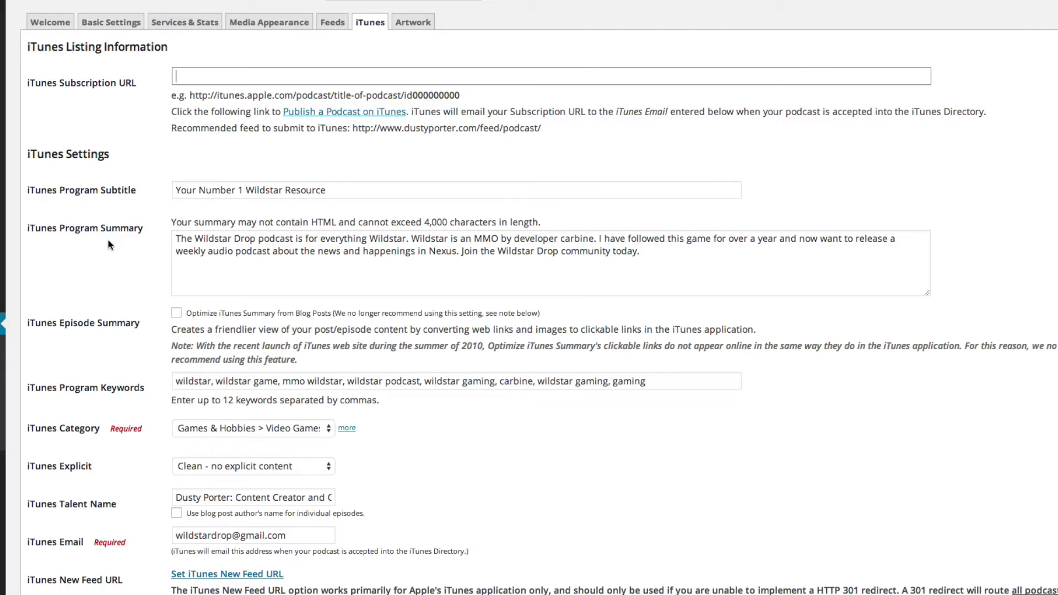
Review the program subtitle and summary and fill in the Wildstar program keywords.
drag(59, 190, 146, 191)
click(198, 190)
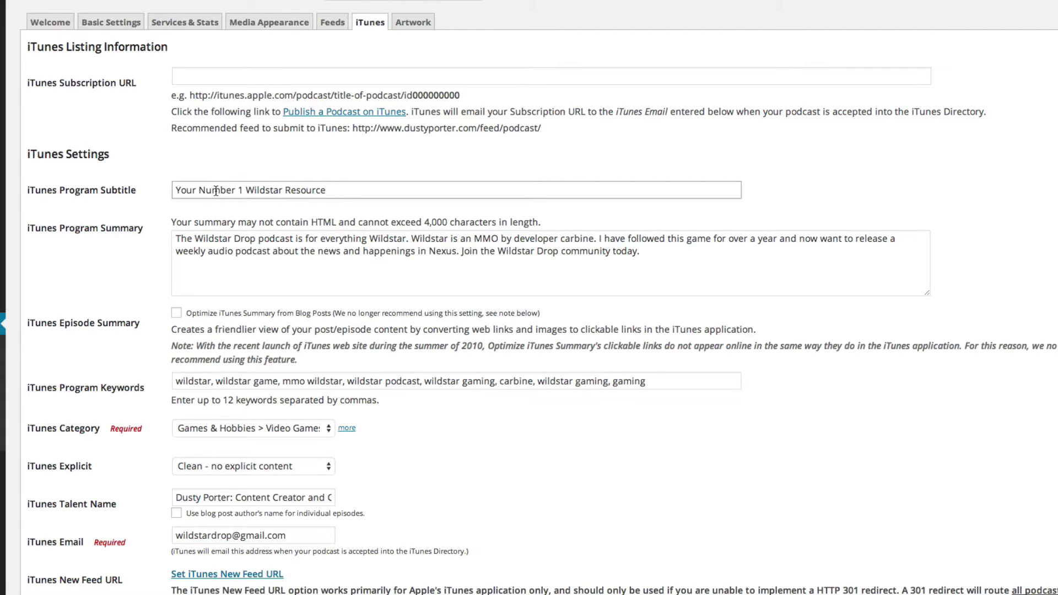
click(123, 278)
scroll(77, 197, down, 1)
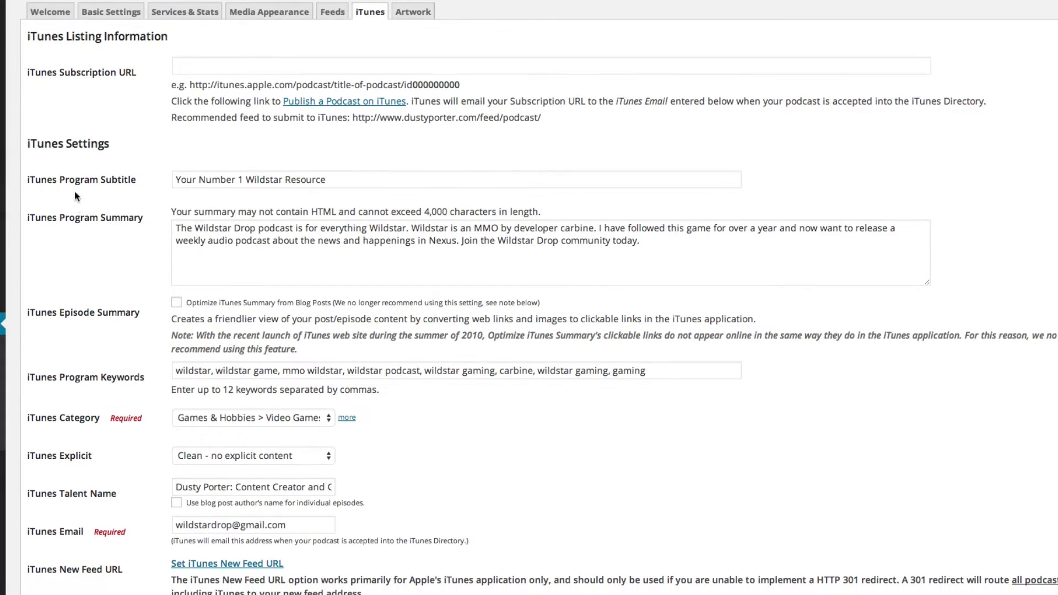
click(220, 262)
scroll(132, 257, down, 1)
scroll(132, 257, down, 2)
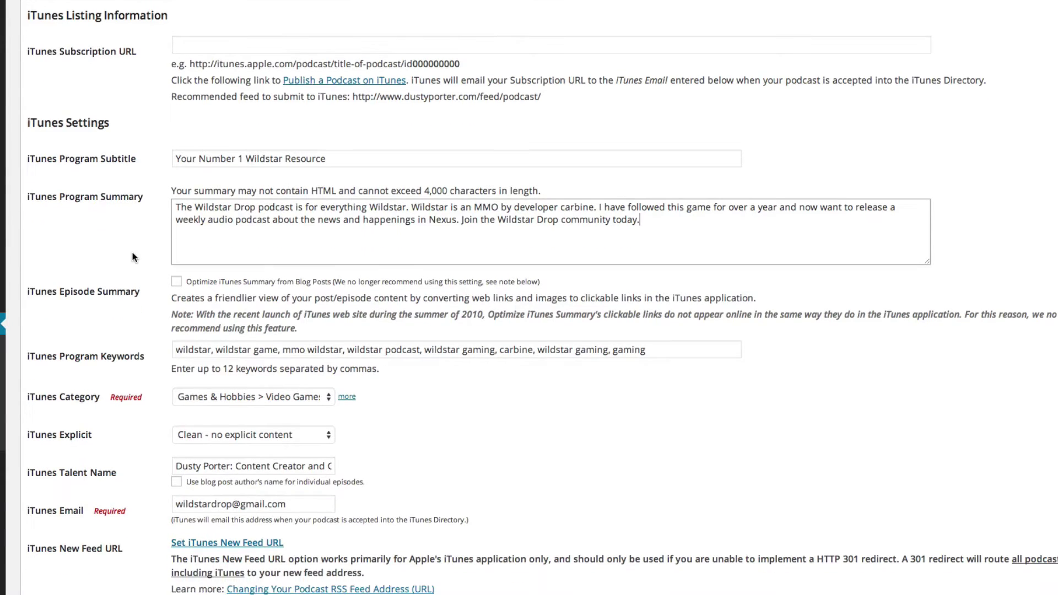
scroll(130, 254, down, 1)
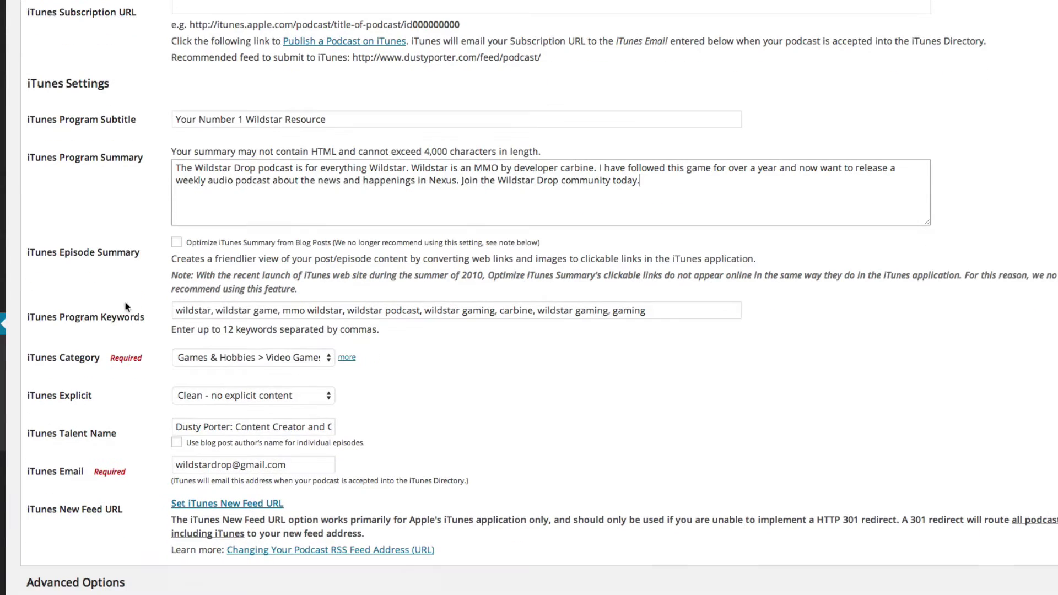
drag(53, 318, 154, 325)
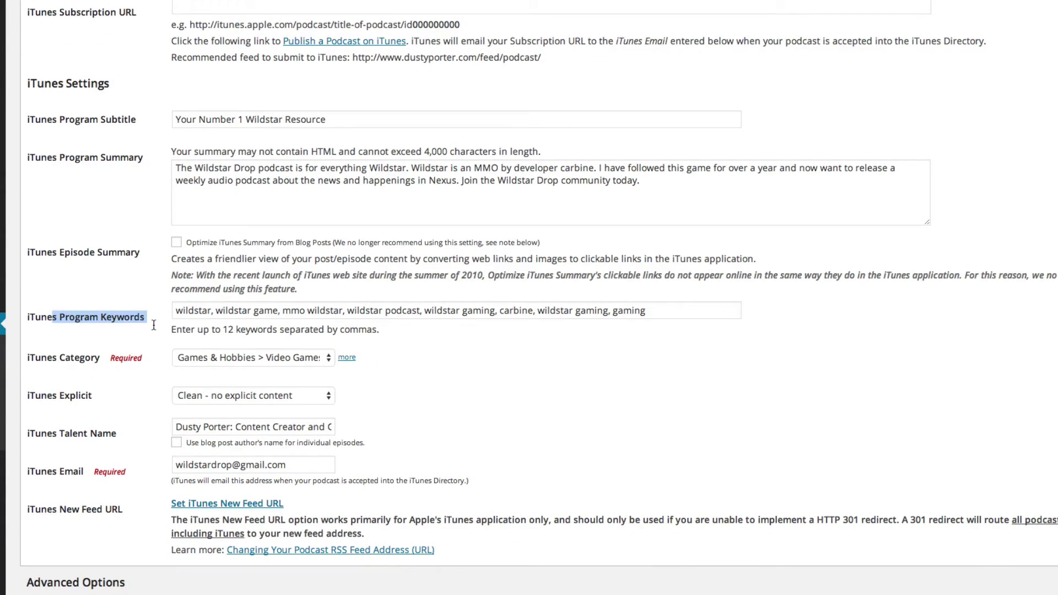
click(196, 315)
scroll(117, 314, down, 1)
scroll(136, 316, down, 1)
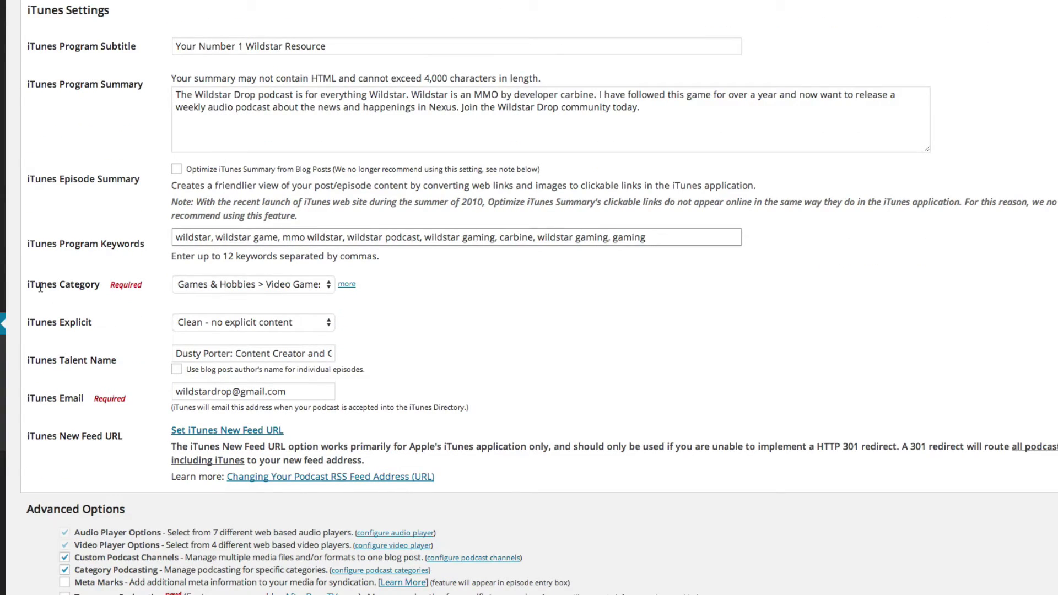
Keep Games & Hobbies > Video Games and Clean rating; enter talent name and contact email.
click(249, 290)
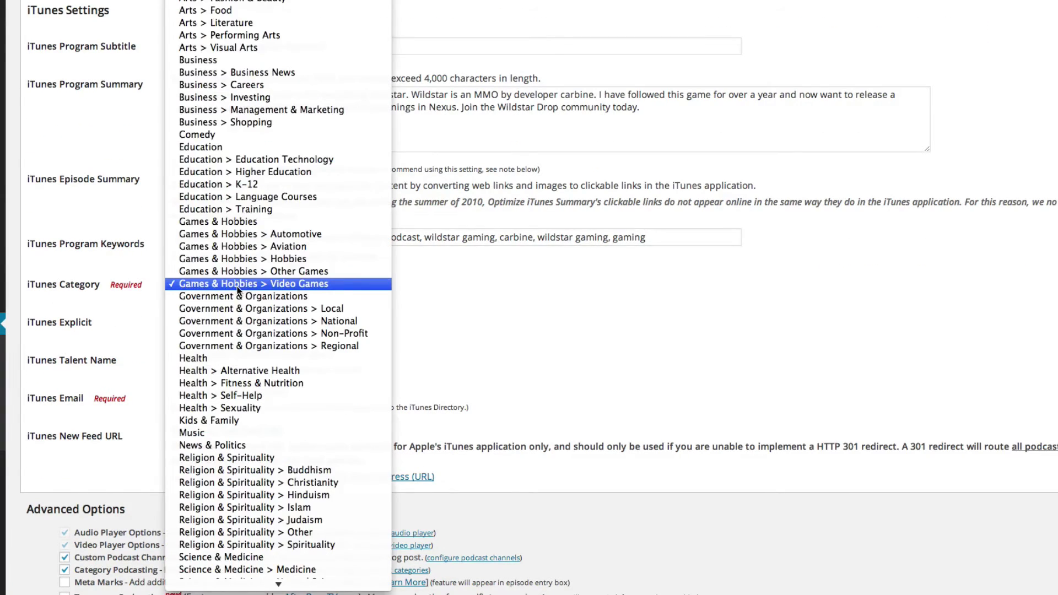
click(220, 281)
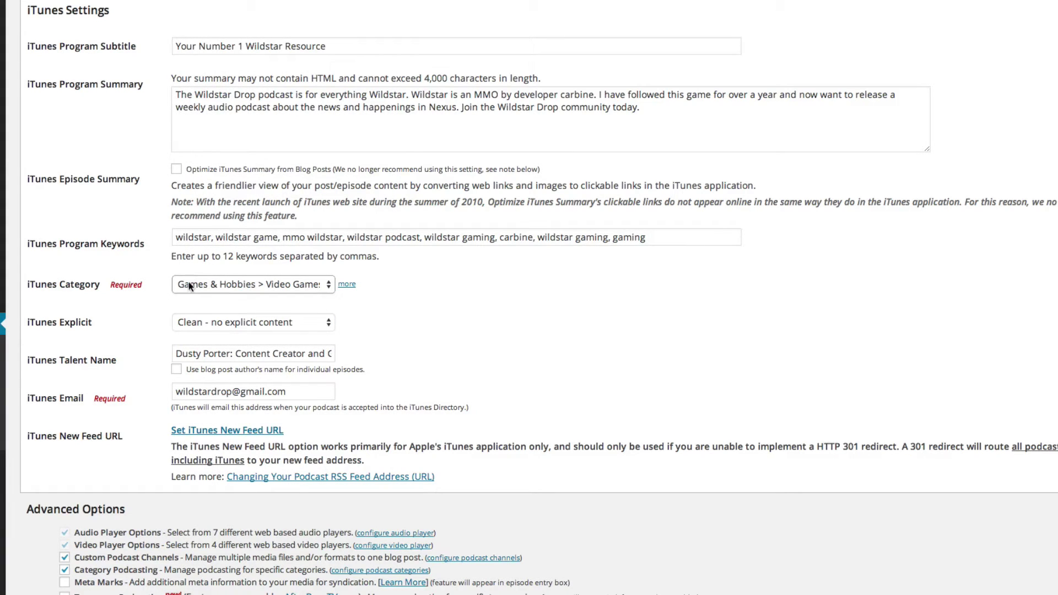
click(192, 316)
click(148, 325)
scroll(104, 322, down, 2)
click(223, 290)
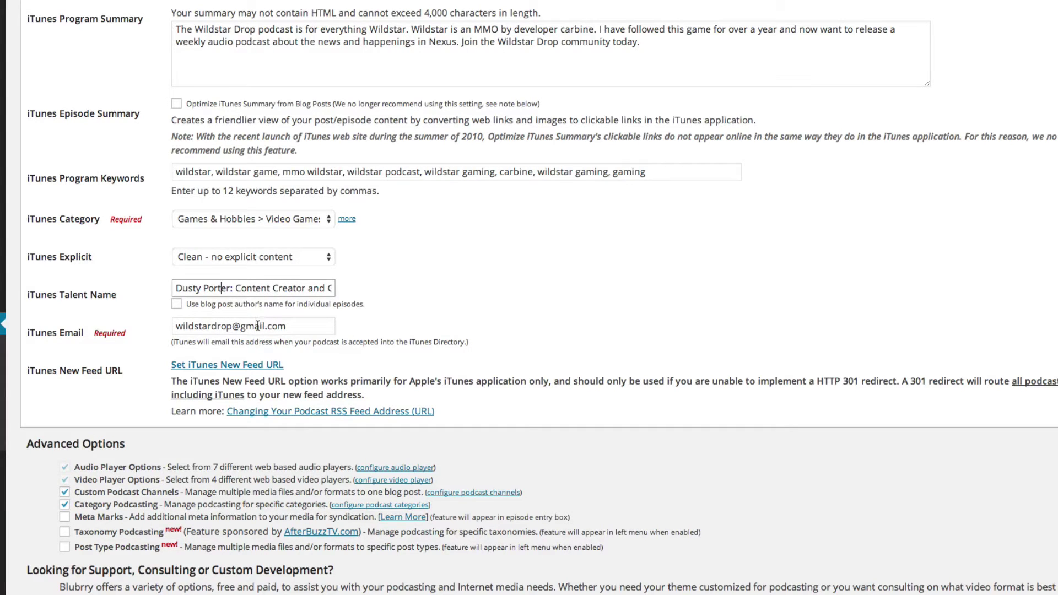
click(192, 326)
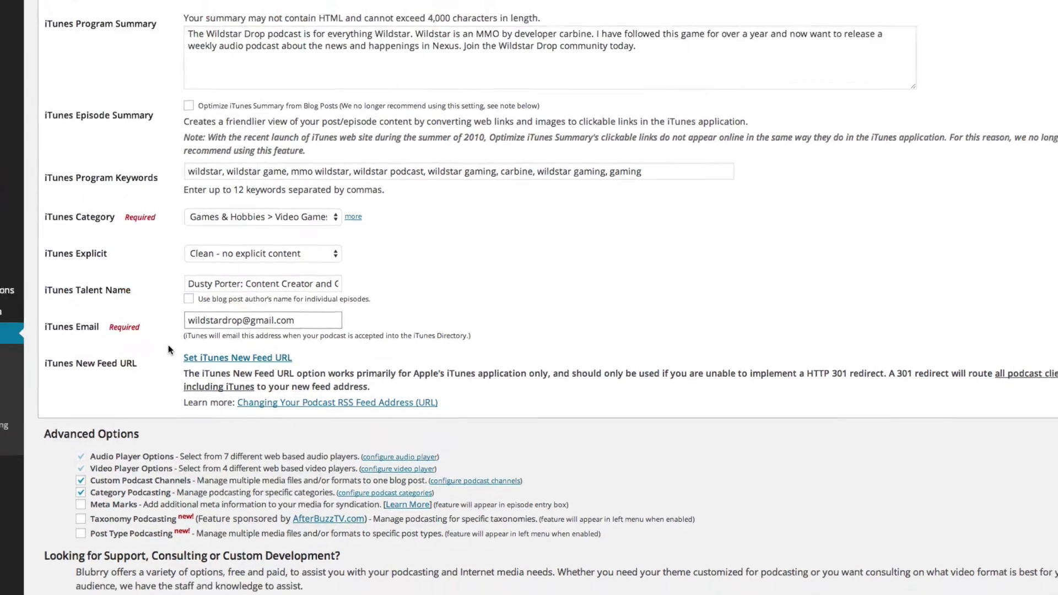
scroll(214, 376, down, 2)
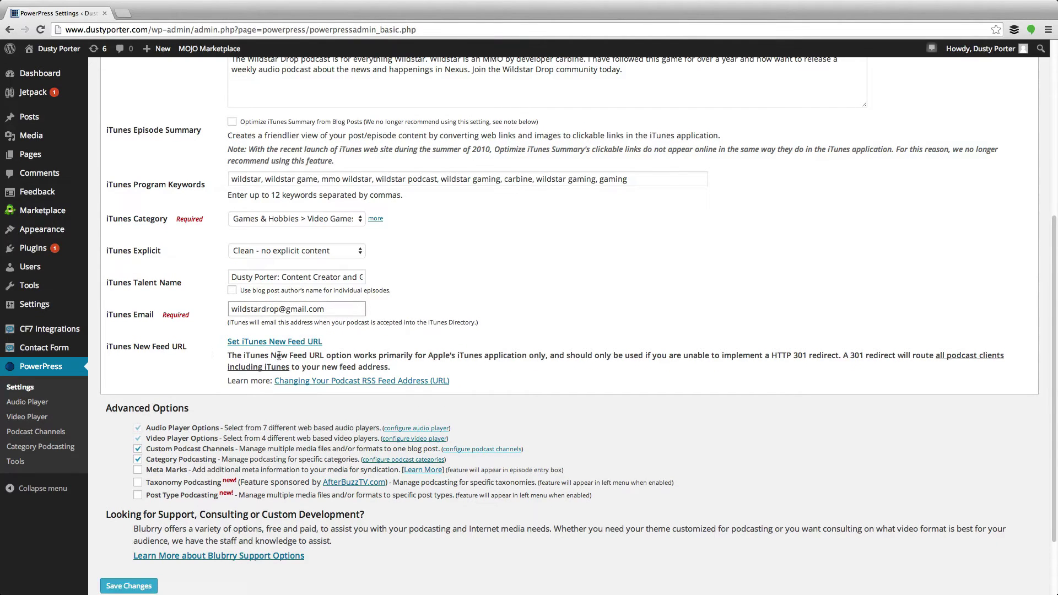
scroll(235, 414, down, 1)
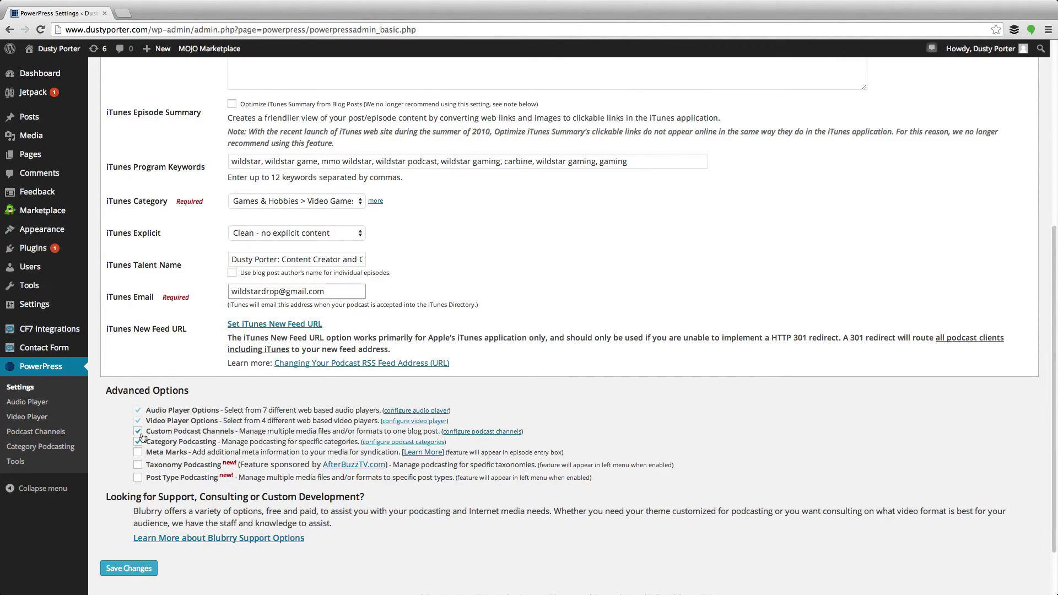
Save the iTunes settings and bring up the Artwork tab showing Wildstar_Drop_Podcast_Artwork_Itunes-856.jpg.
click(134, 569)
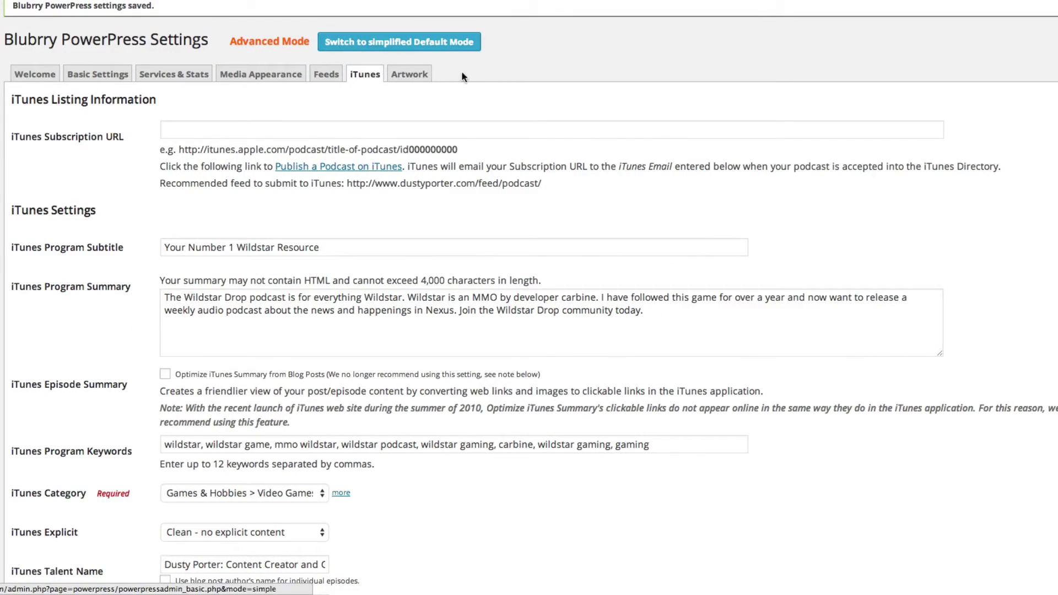
click(411, 74)
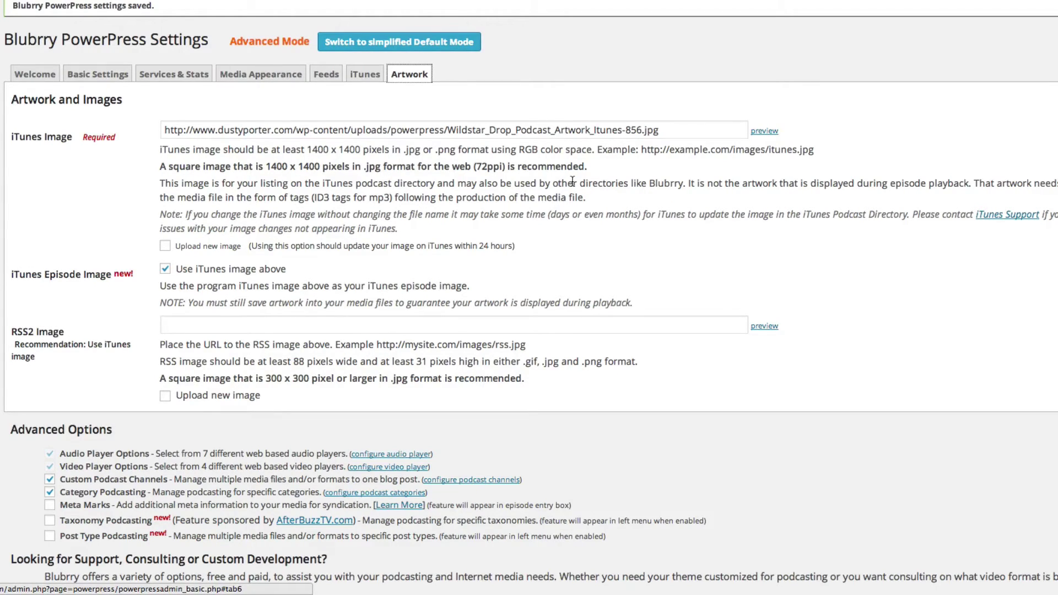
Preview the 1400 x 1400 iTunes artwork image, then close the preview.
drag(269, 167, 338, 169)
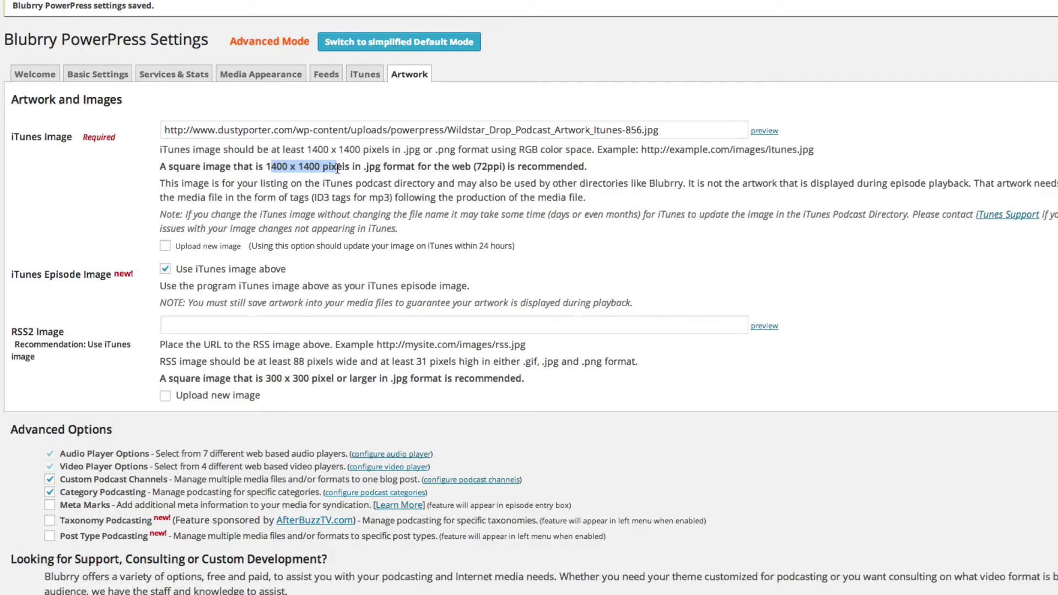
scroll(755, 159, up, 1)
click(756, 163)
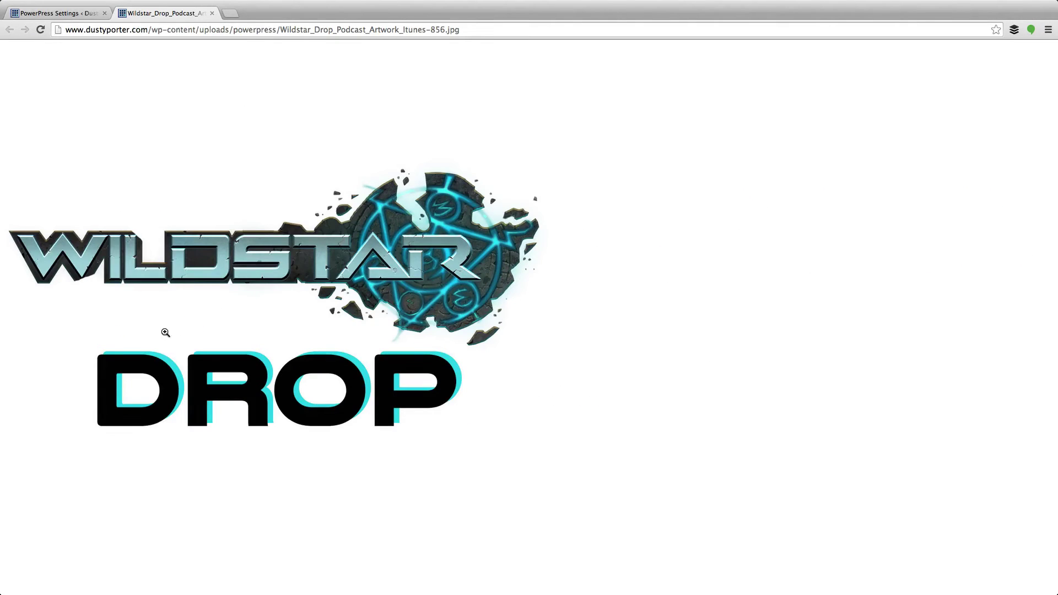
key(super+w)
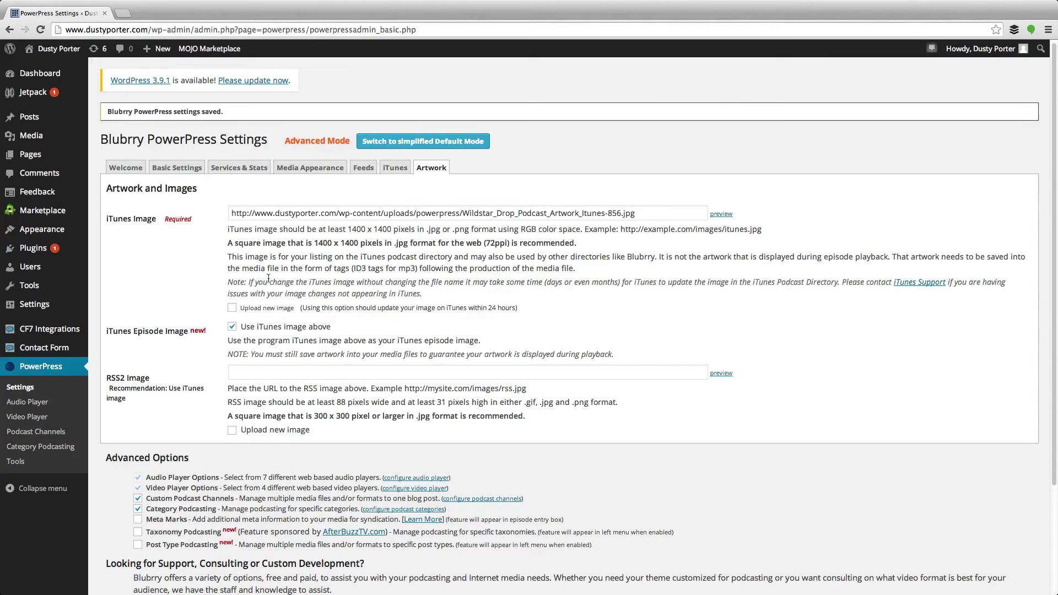
Save the artwork settings and return to the PowerPress Welcome overview.
scroll(281, 337, down, 3)
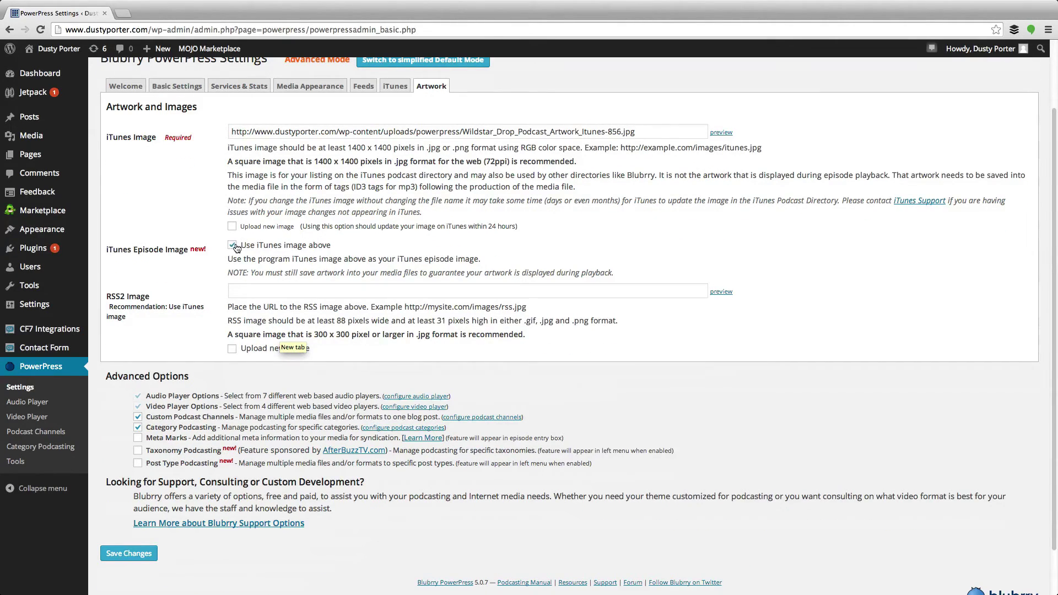
scroll(237, 335, down, 2)
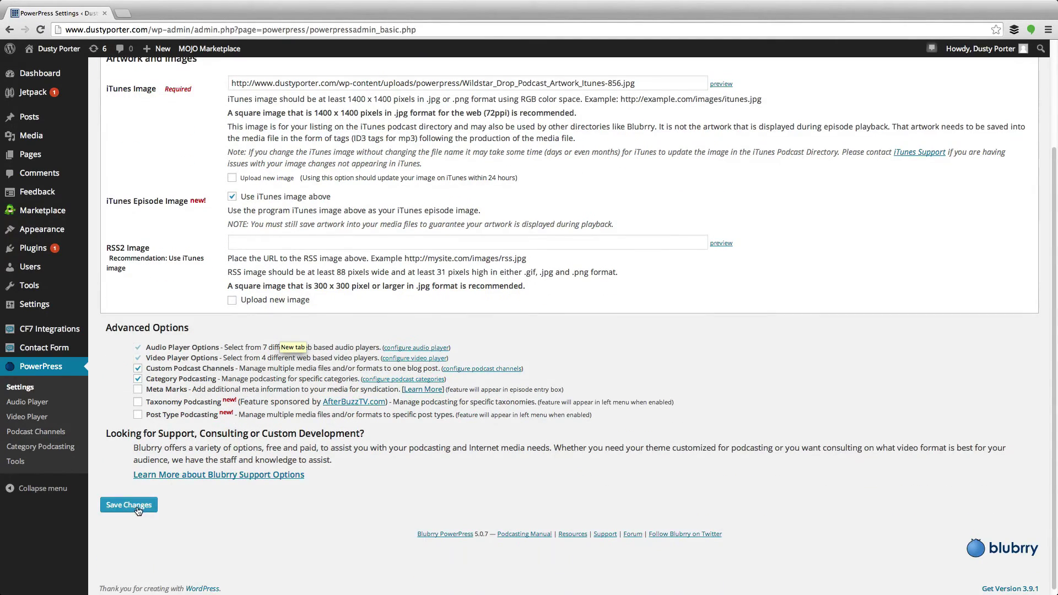
click(137, 511)
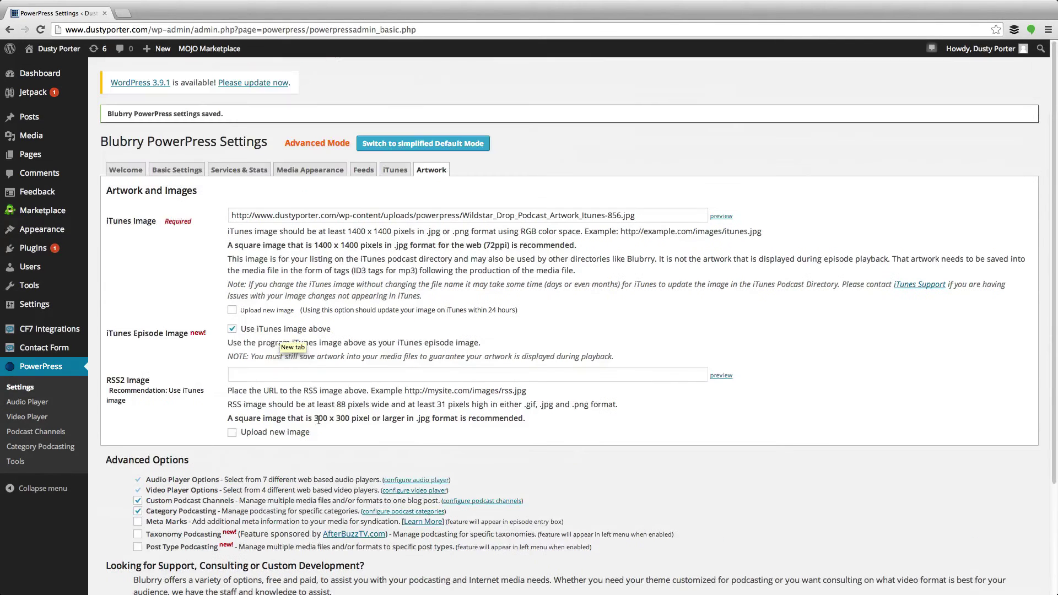
click(126, 172)
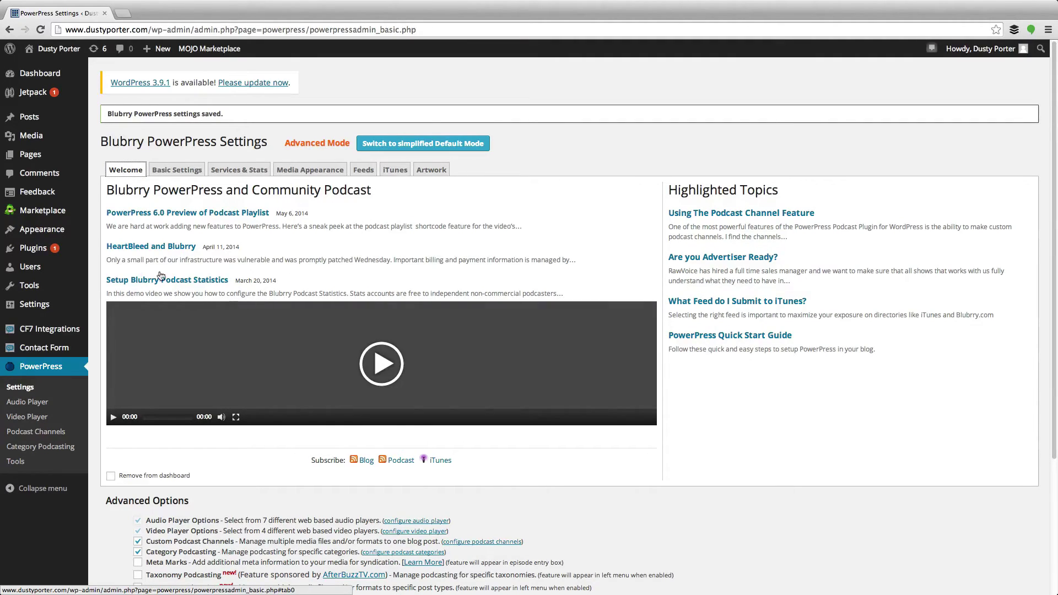
Start a new post and pick the libsyn Welcome To Nexus mp3 as the episode Media URL.
mouse_move(36, 117)
click(113, 134)
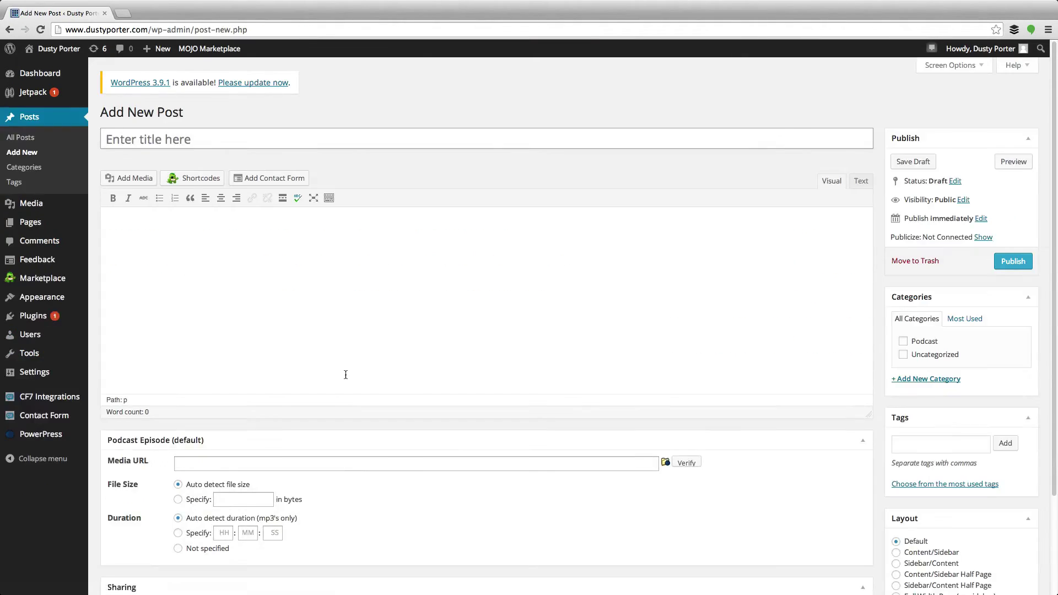
scroll(346, 375, down, 3)
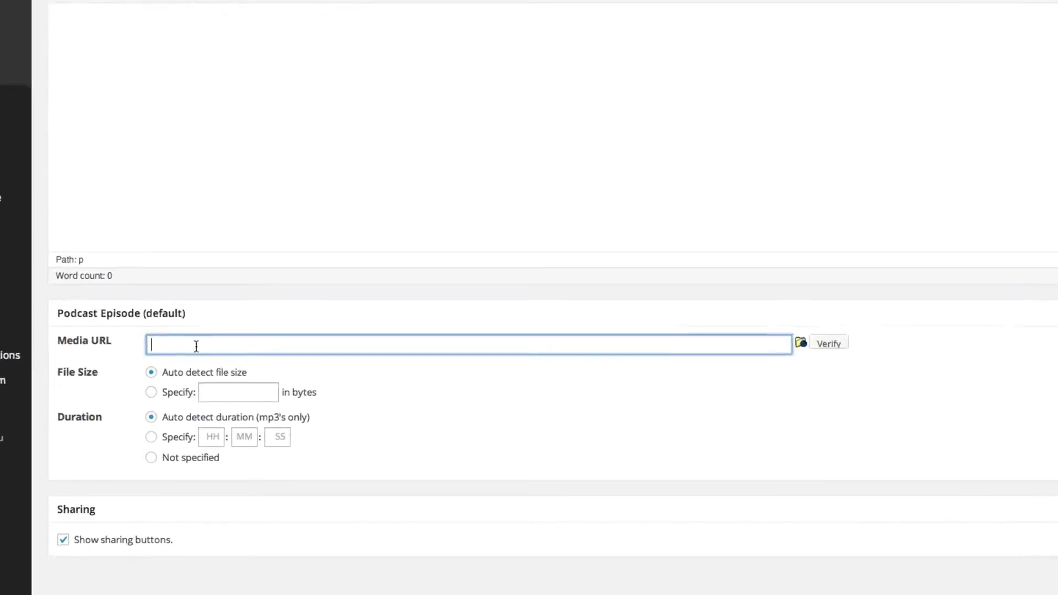
click(210, 389)
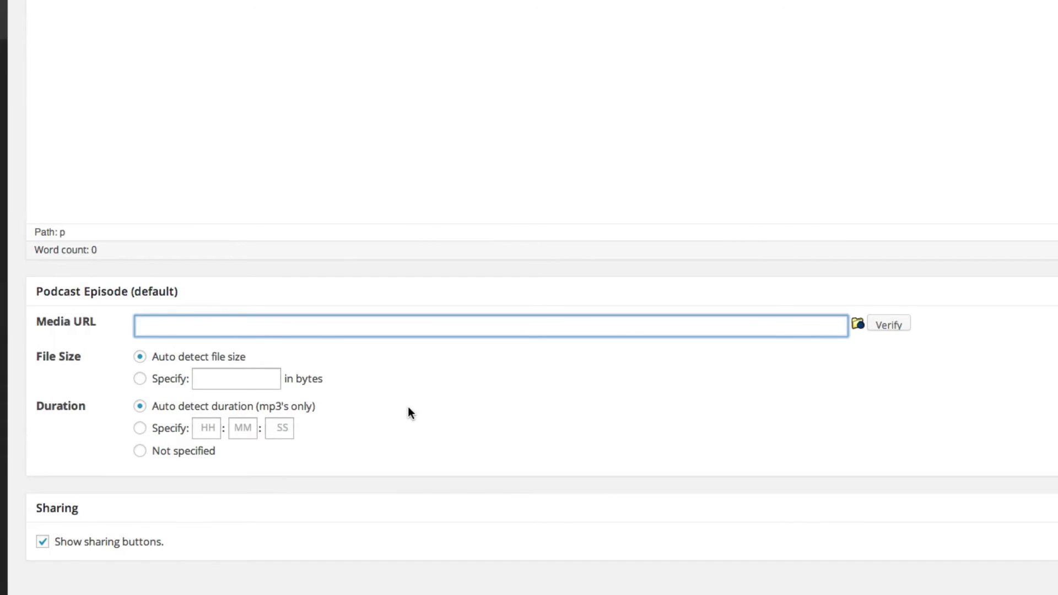
click(353, 323)
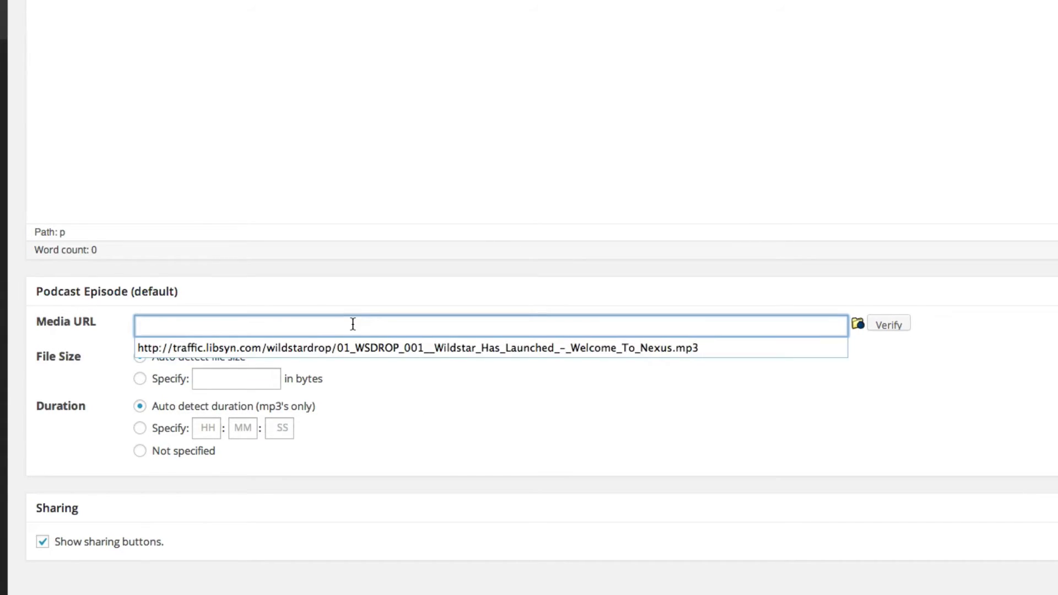
click(371, 347)
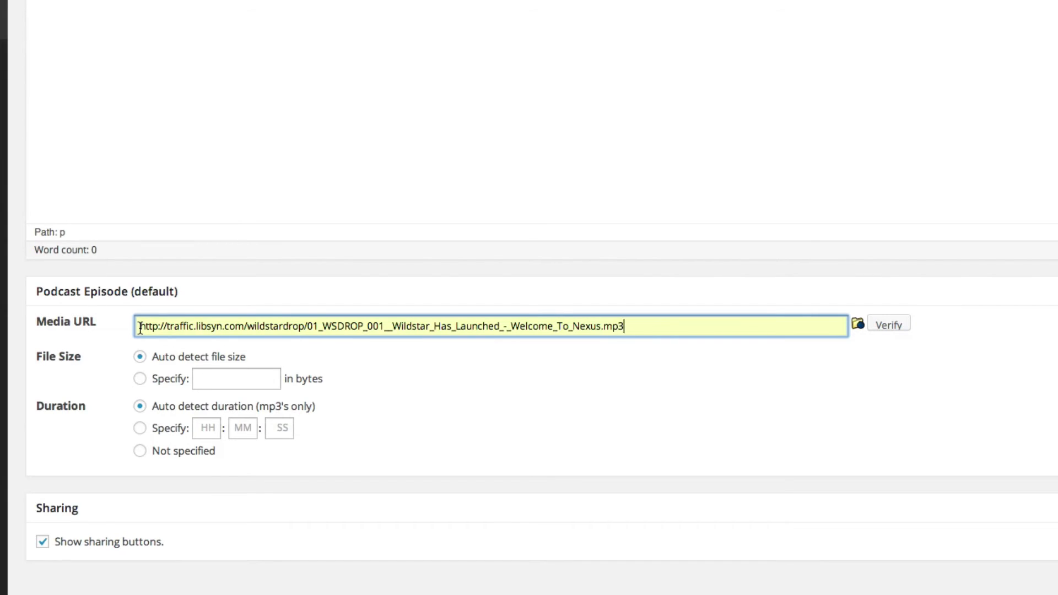
Select the full media URL to check it, then leave the field.
drag(140, 329, 624, 335)
click(560, 380)
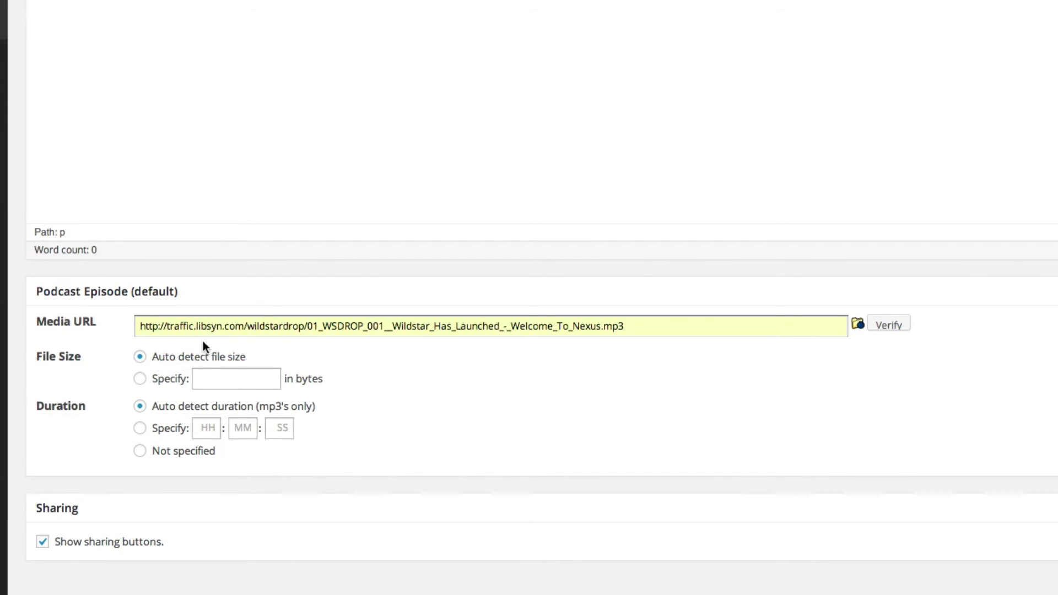
triple_click(141, 325)
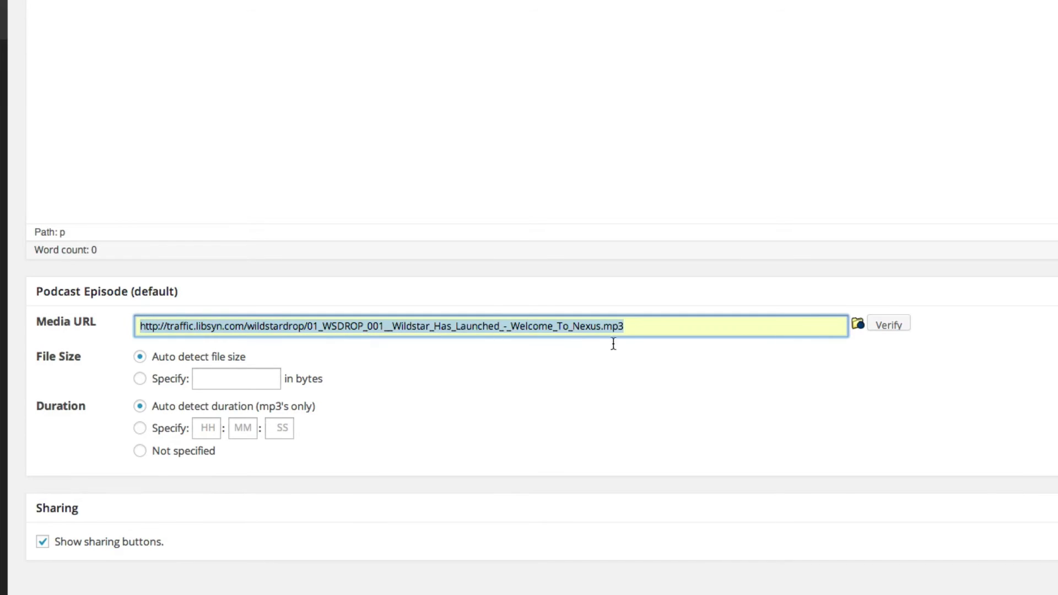
click(603, 360)
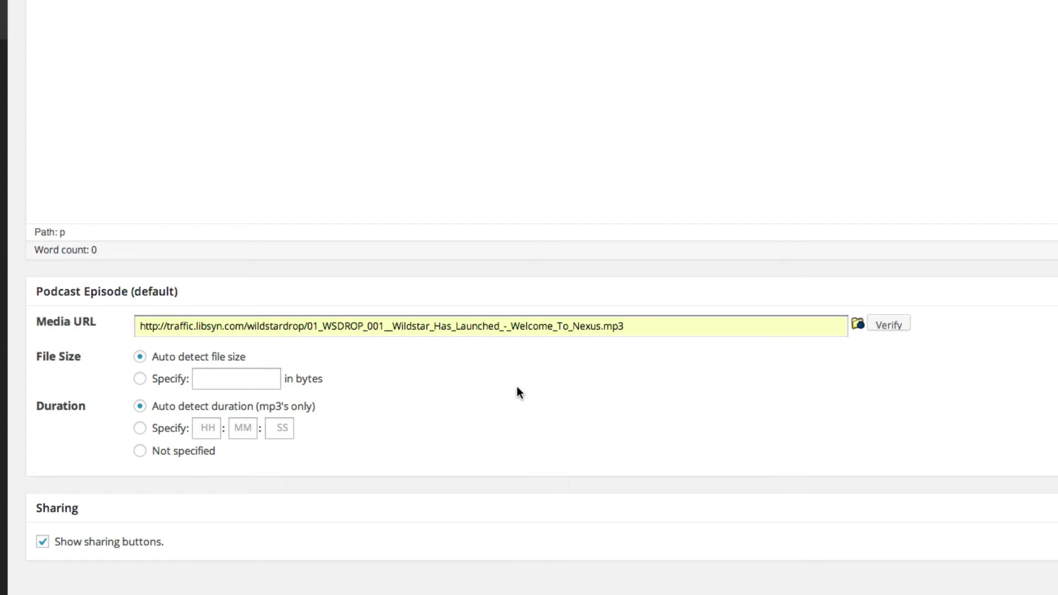
click(150, 327)
drag(150, 327, 599, 338)
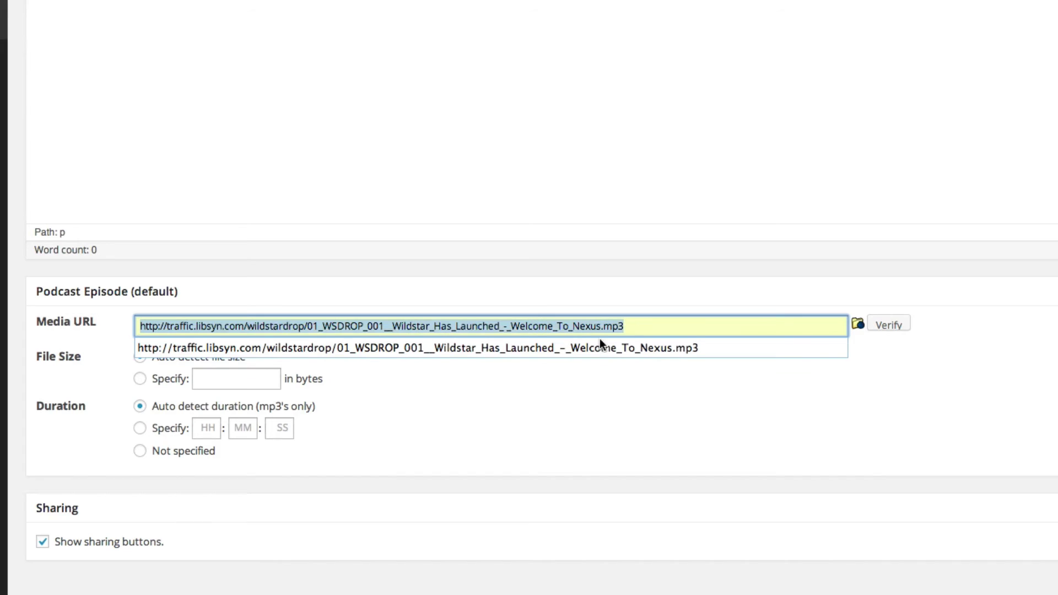
click(630, 328)
click(814, 424)
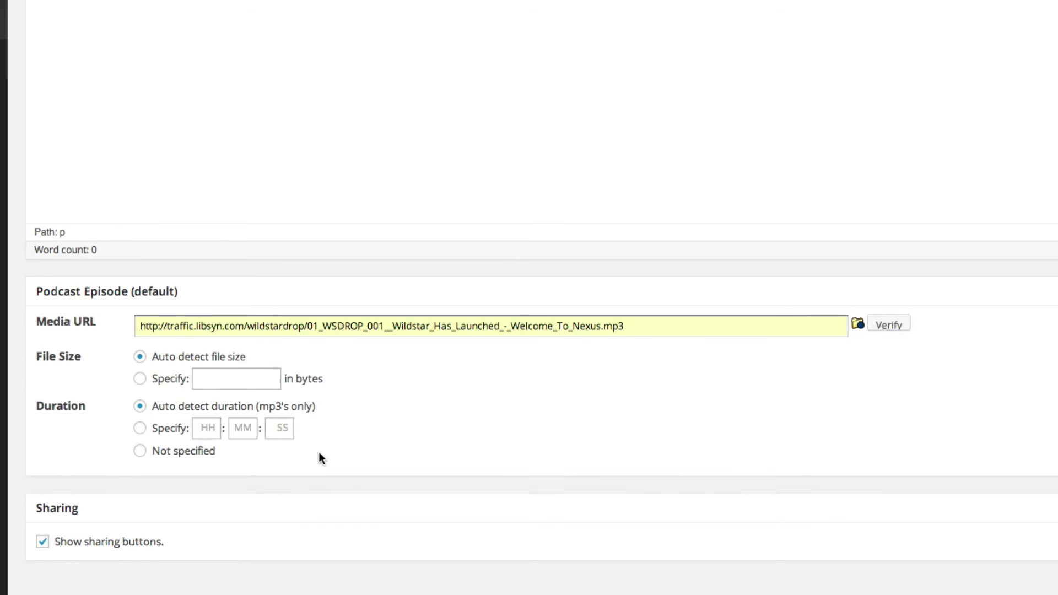
Move to the post title field.
scroll(93, 502, down, 2)
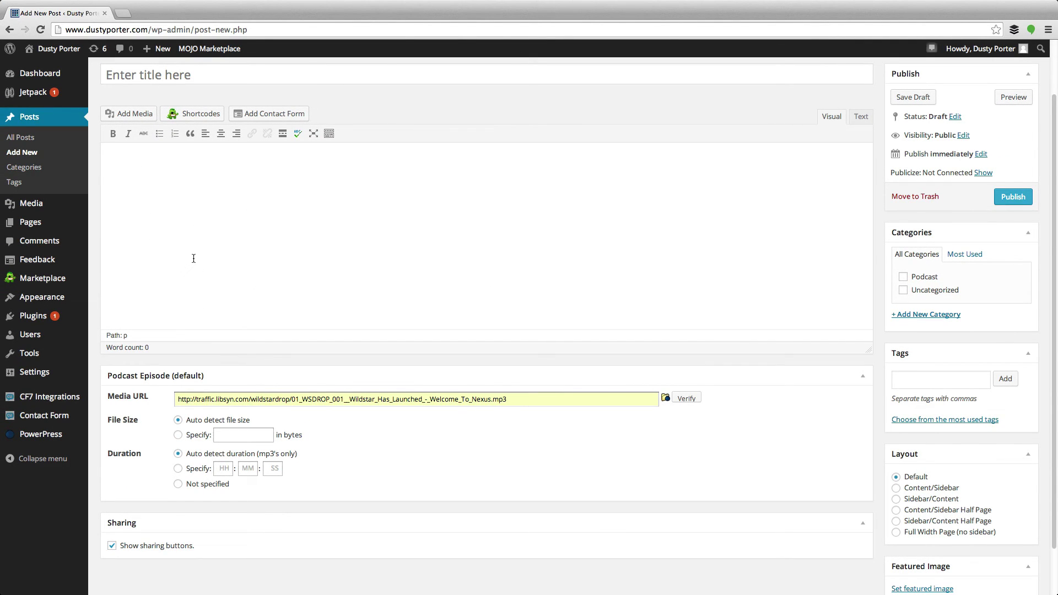
scroll(194, 258, up, 2)
click(152, 120)
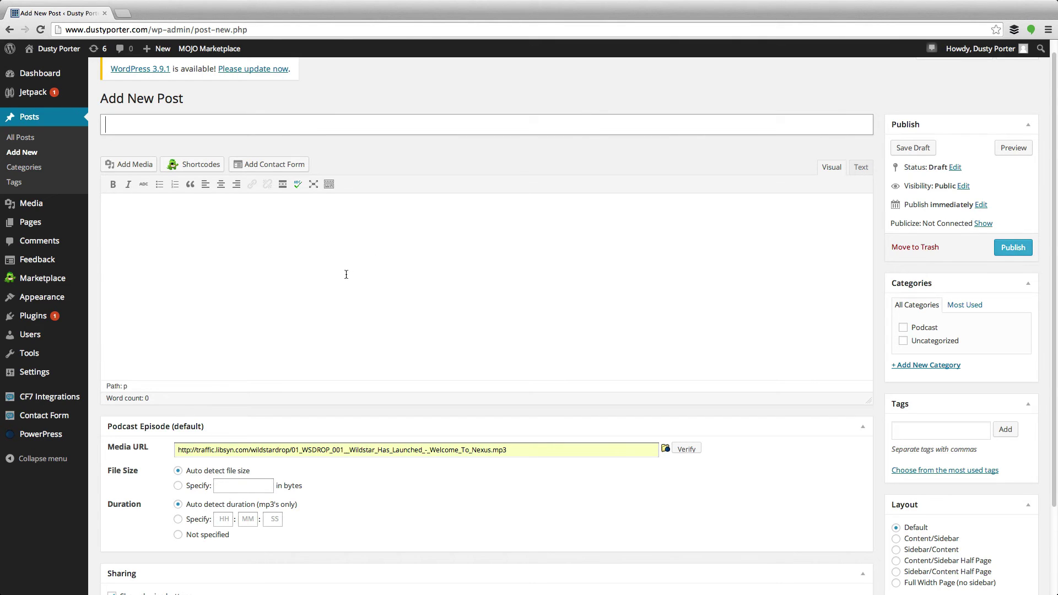
scroll(297, 288, up, 1)
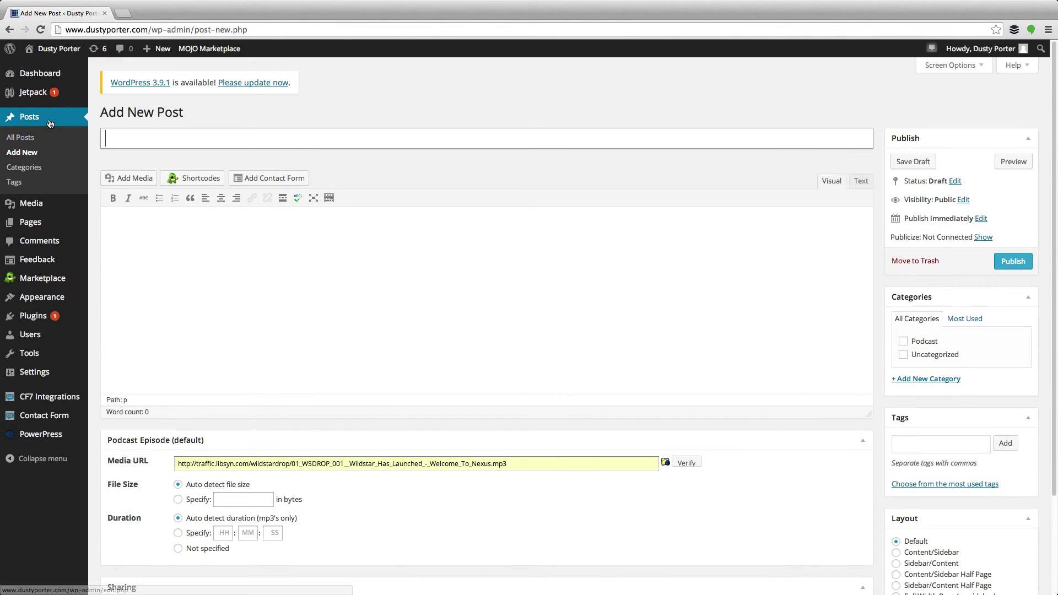
Open the WSDROP 001: Welcome To Nexus post from All Posts and view it live.
click(29, 140)
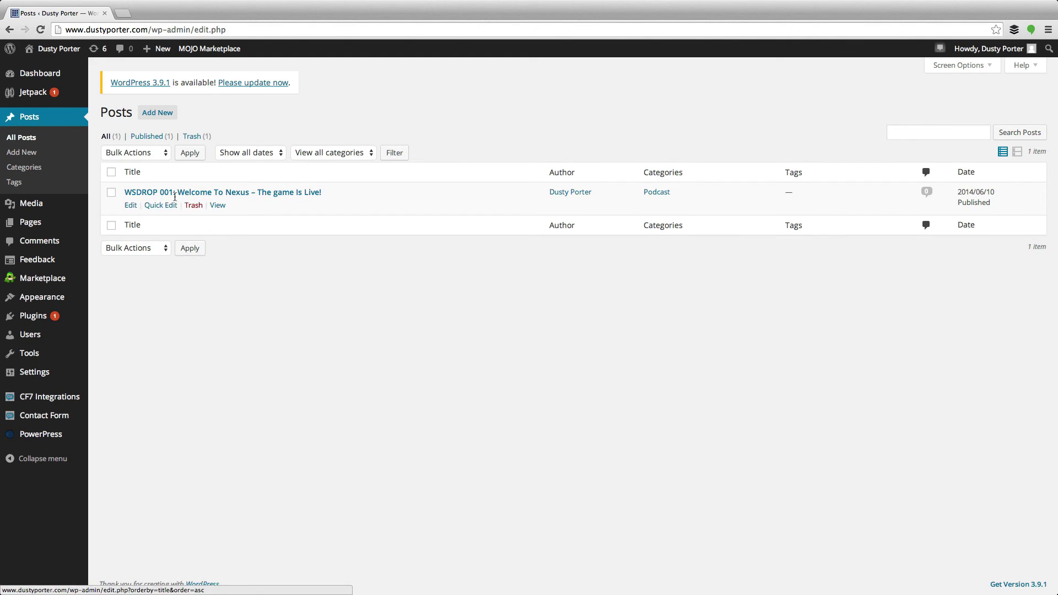
click(165, 193)
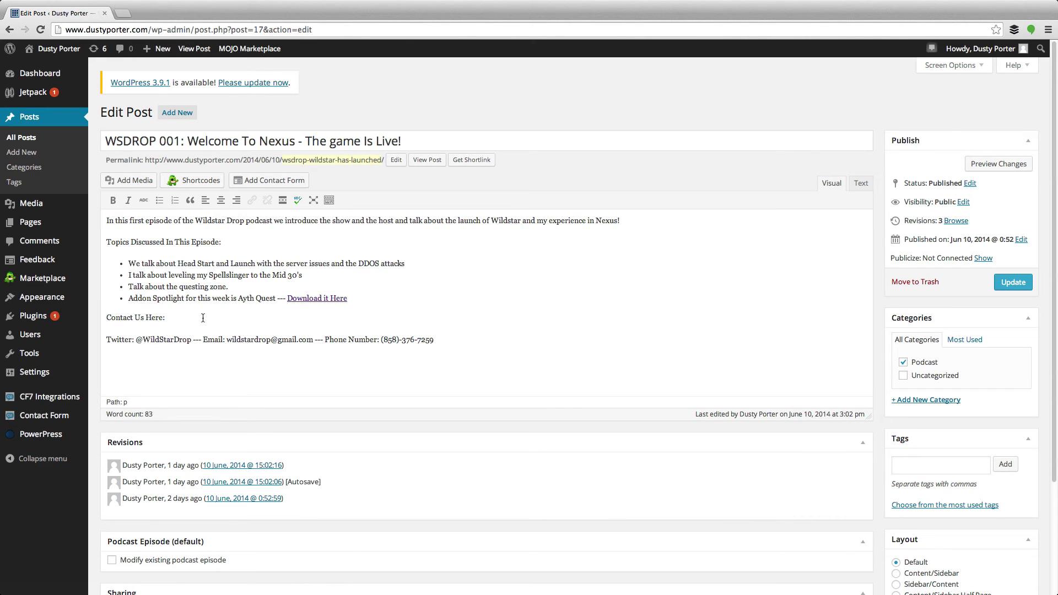
drag(436, 340, 111, 262)
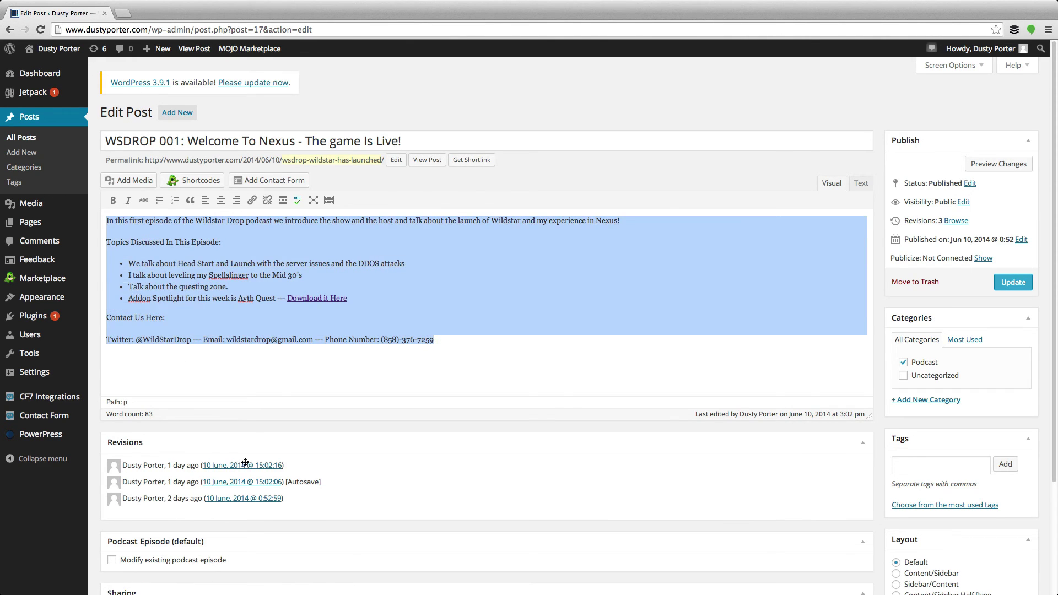
click(427, 160)
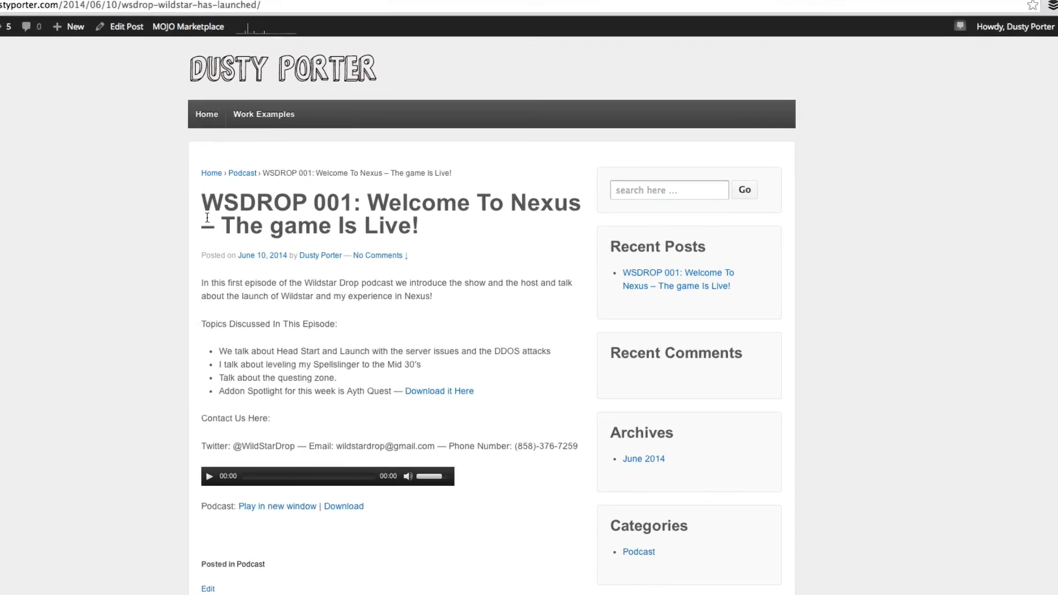
drag(202, 204, 434, 227)
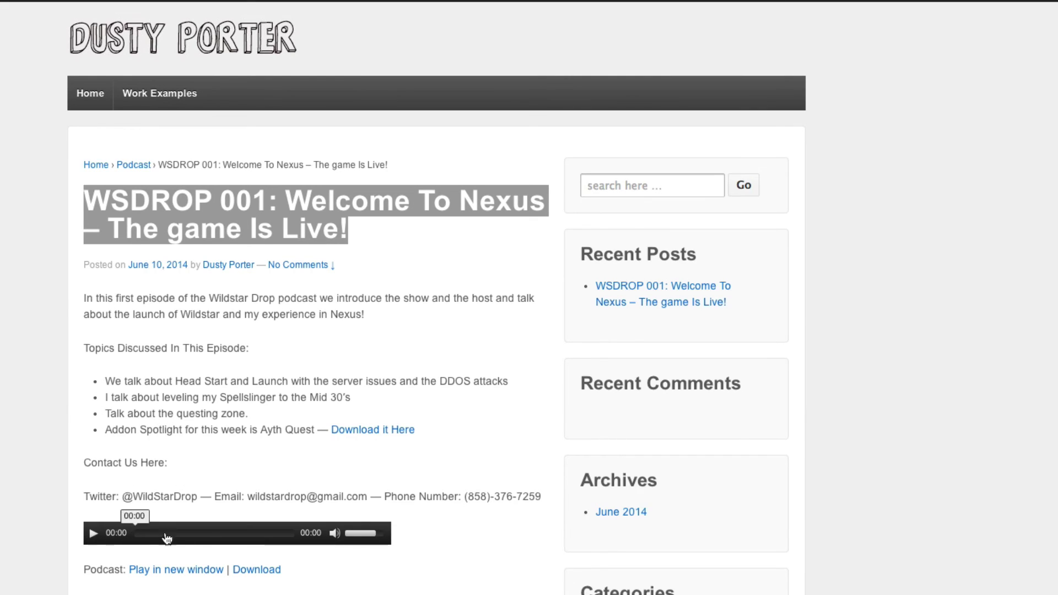
Play and pause the 23:28 episode on the live post, then review the post's contact details line.
click(93, 534)
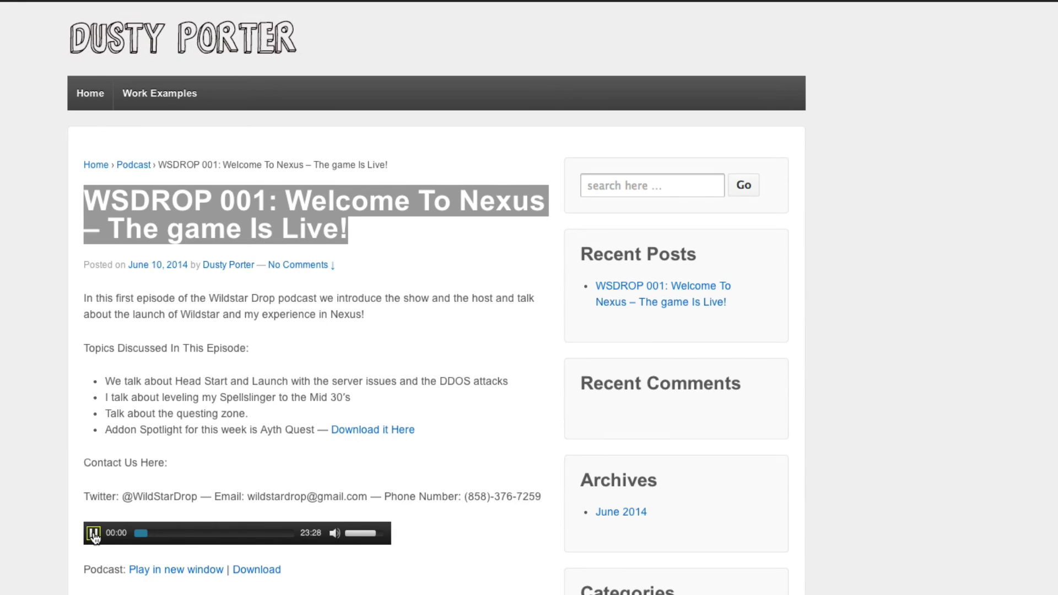
click(93, 534)
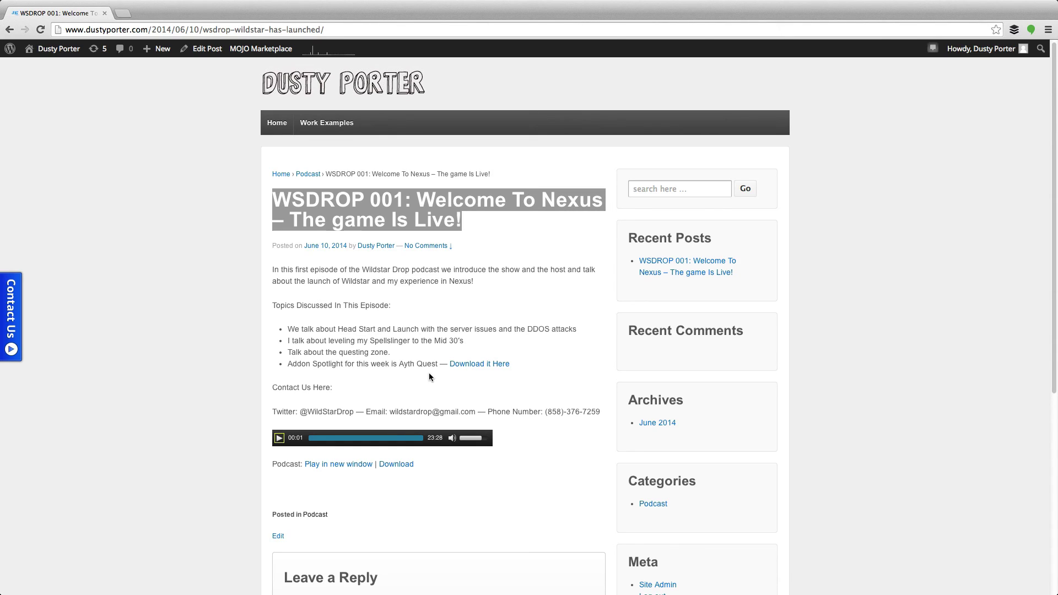
drag(274, 412, 581, 412)
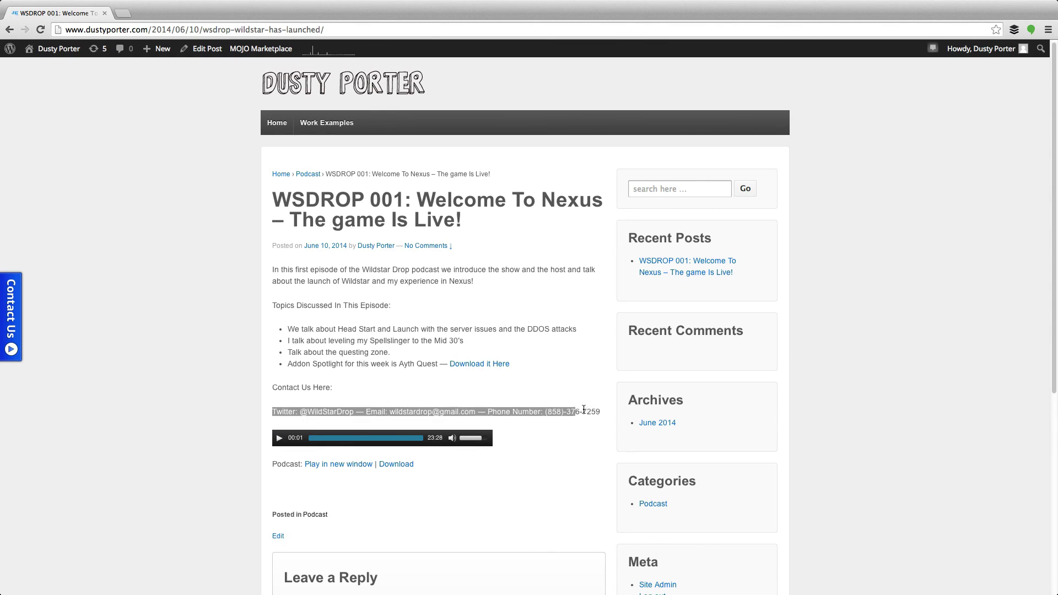
click(513, 382)
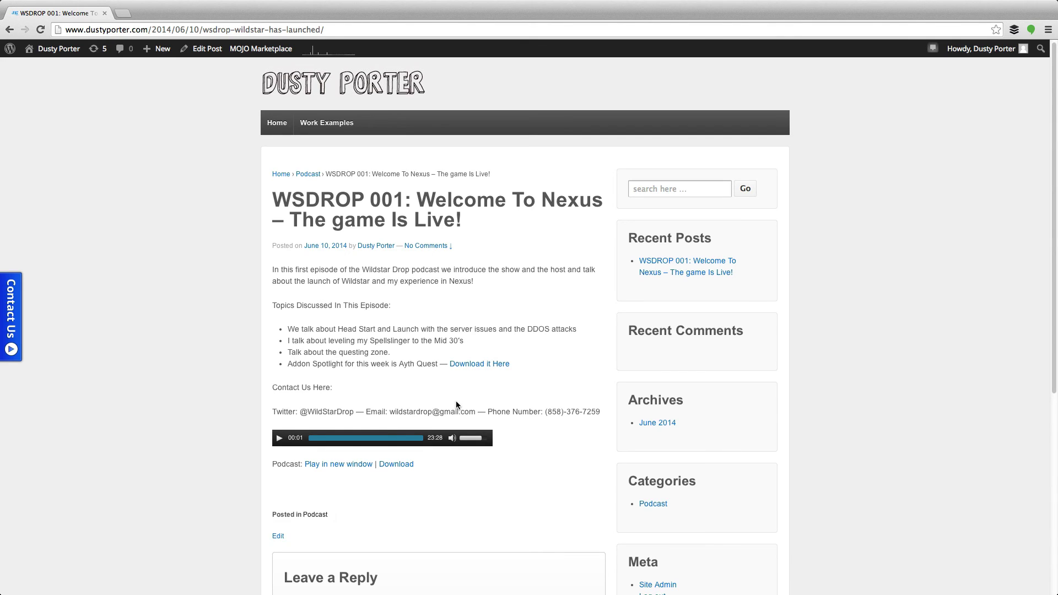
scroll(462, 485, down, 1)
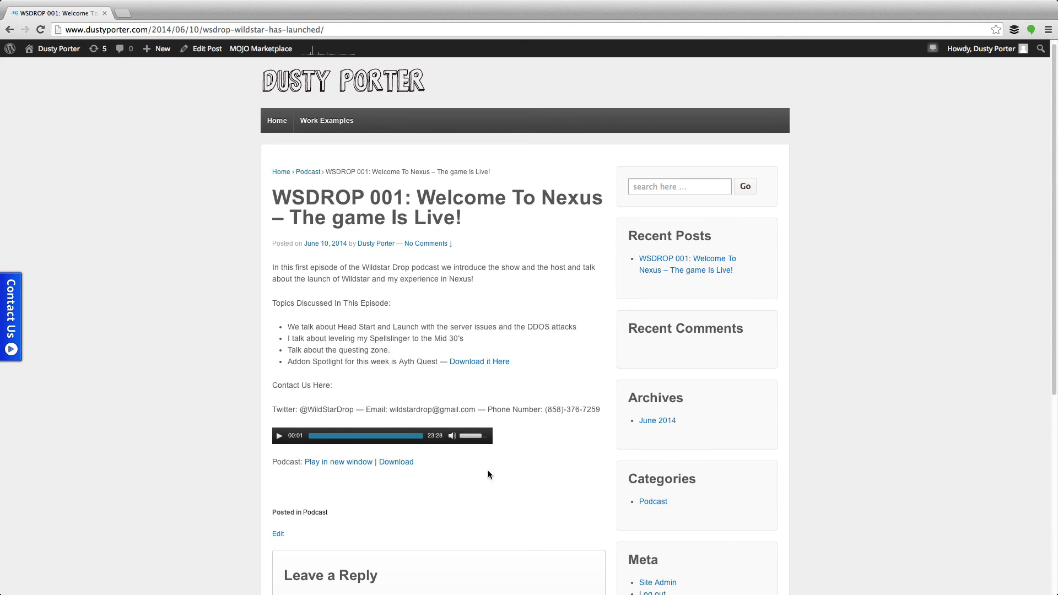